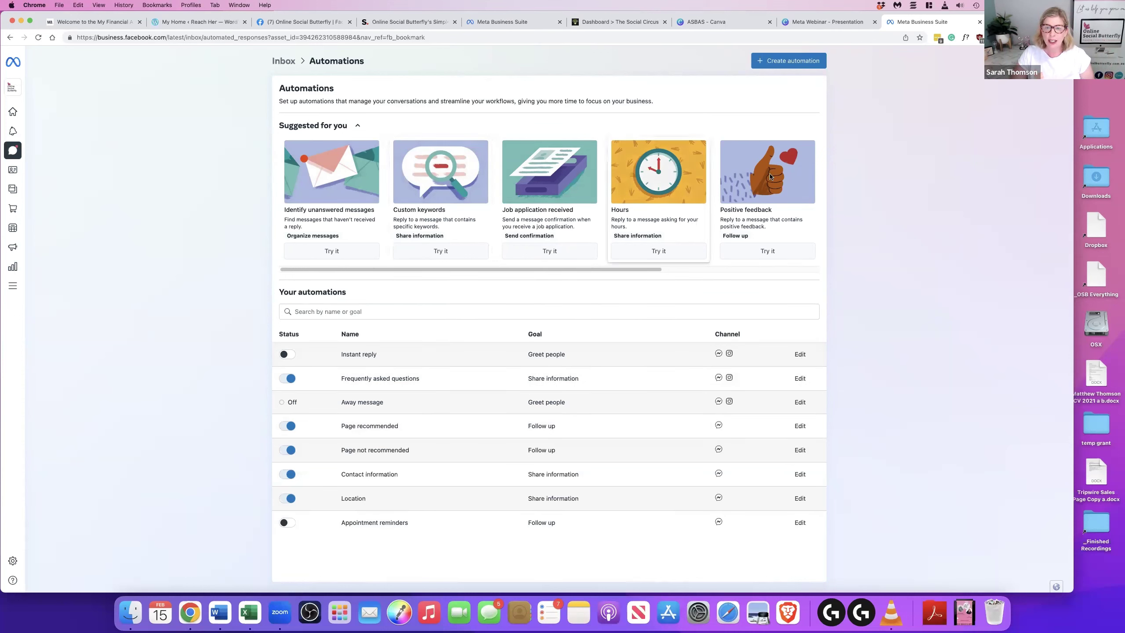
Step: Browse the suggested automations, review the first question of the Frequently asked questions automation, and return to the automations list
{"action": "left_click_drag", "start_coordinate": [658, 268], "coordinate": [847, 301]}
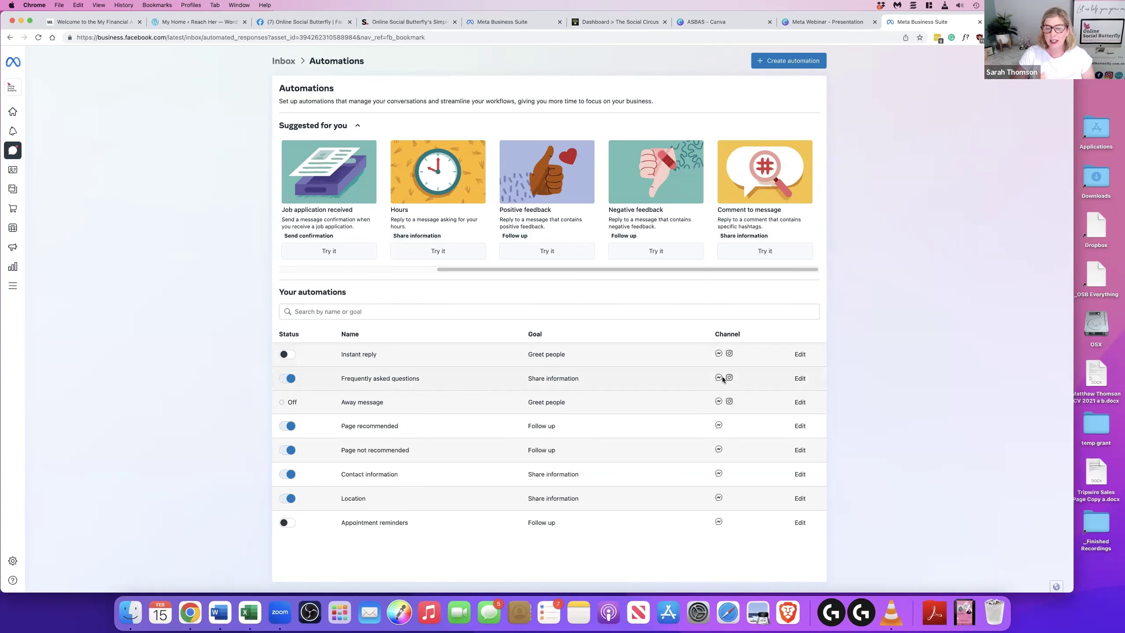
{"action": "left_click", "coordinate": [799, 378]}
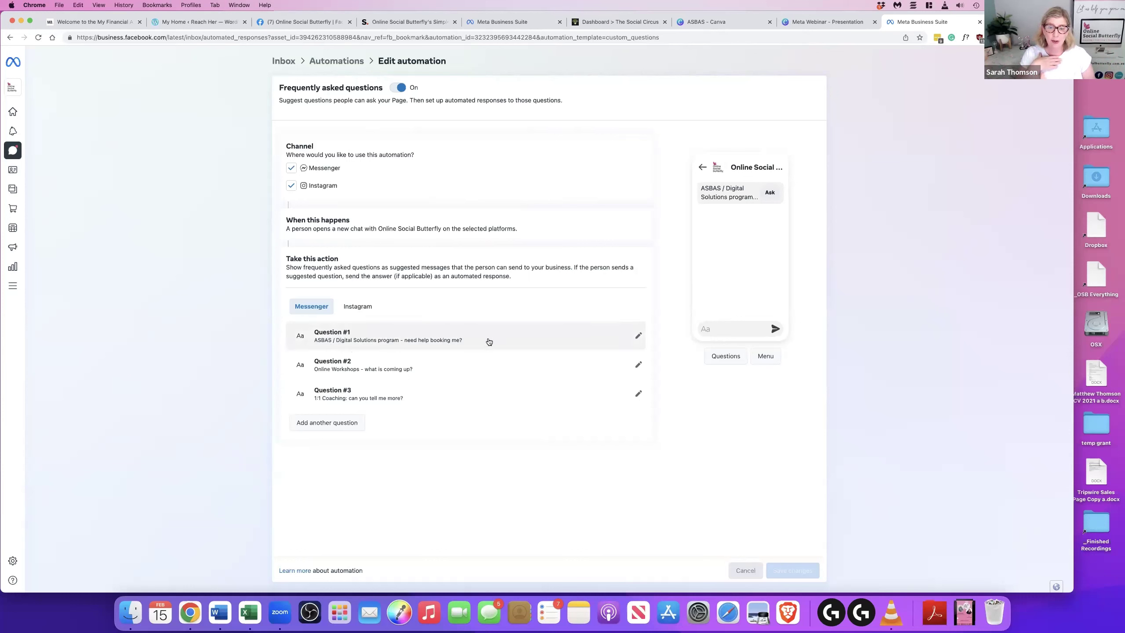
{"action": "left_click", "coordinate": [637, 337]}
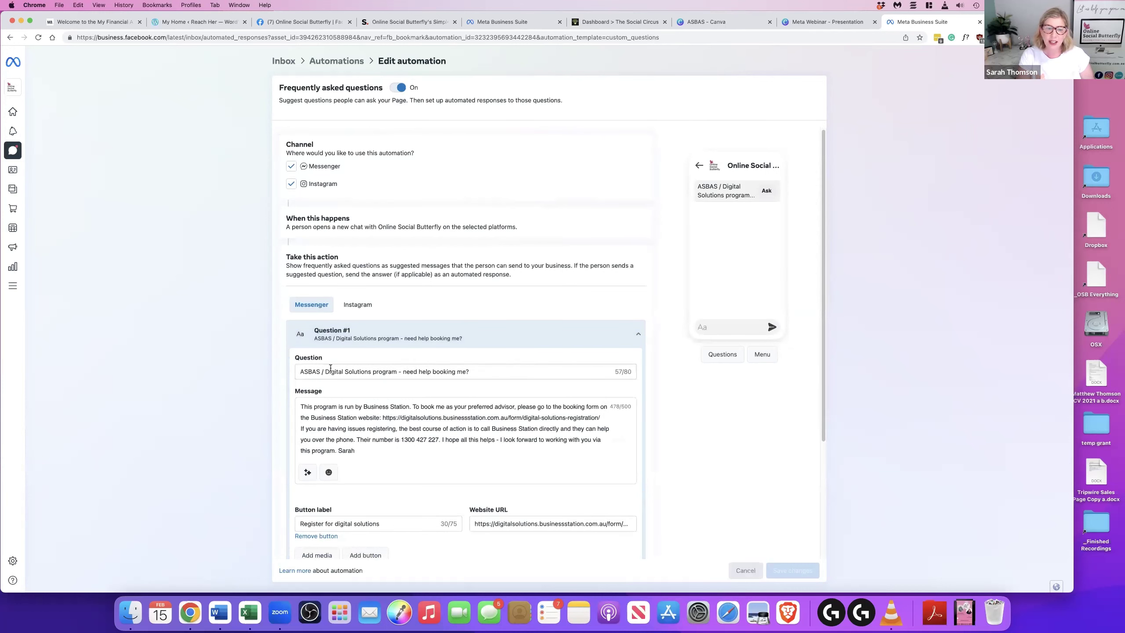
{"action": "scroll", "coordinate": [420, 384], "scroll_direction": "down", "scroll_amount": 1}
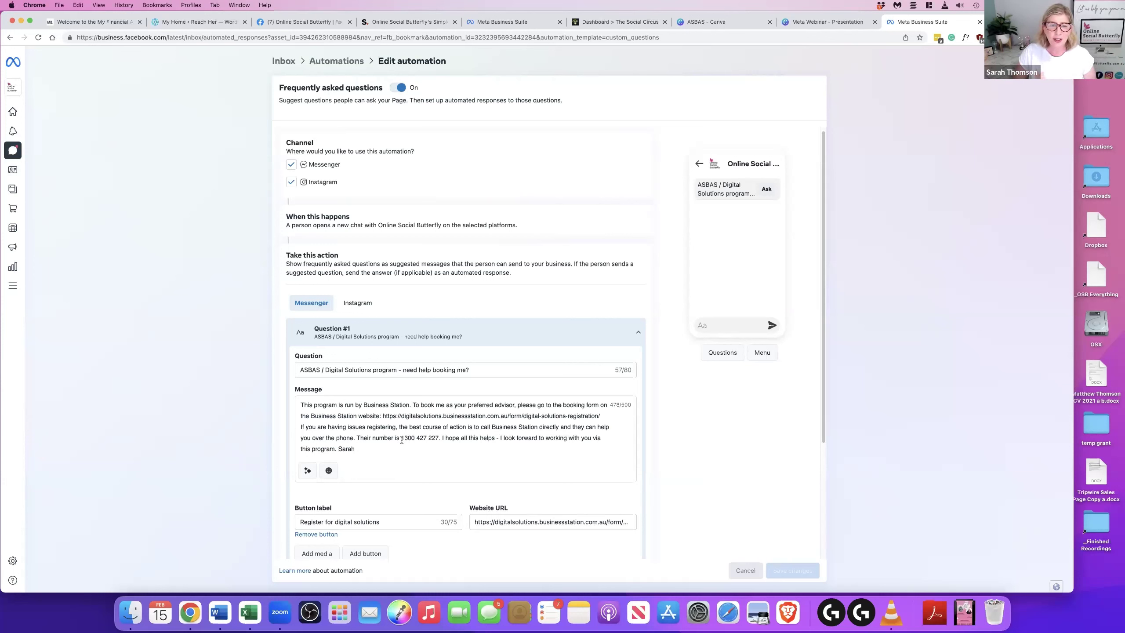
{"action": "left_click", "coordinate": [326, 62]}
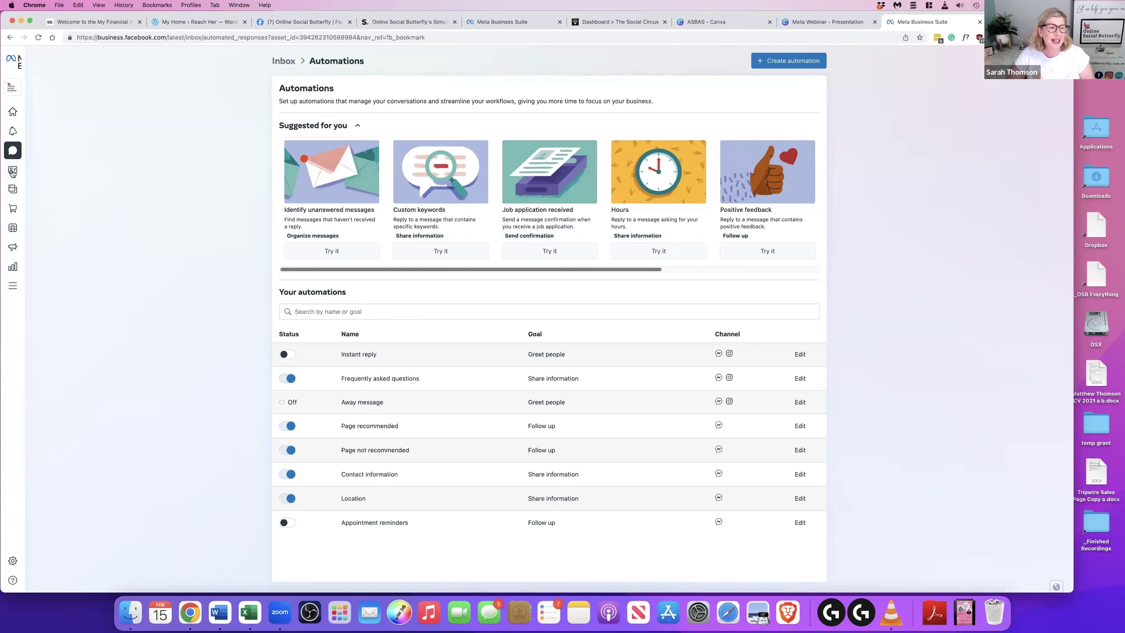
Step: Look over the Leads list and the Inbox messages, ending back on the Leads list
{"action": "mouse_move", "coordinate": [13, 173]}
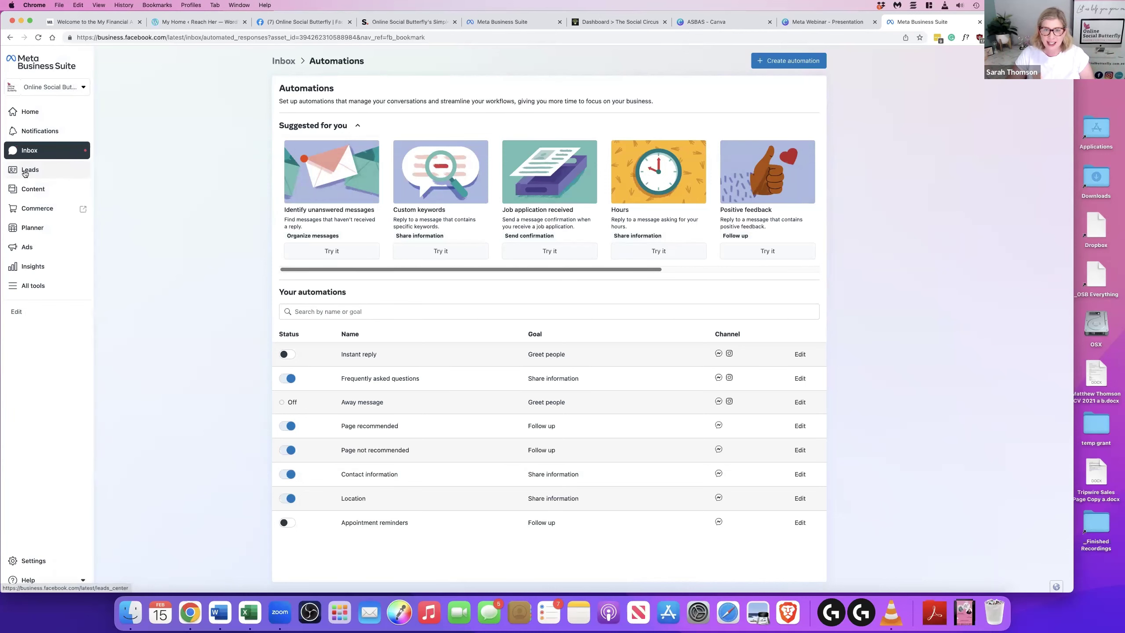
{"action": "left_click", "coordinate": [25, 172]}
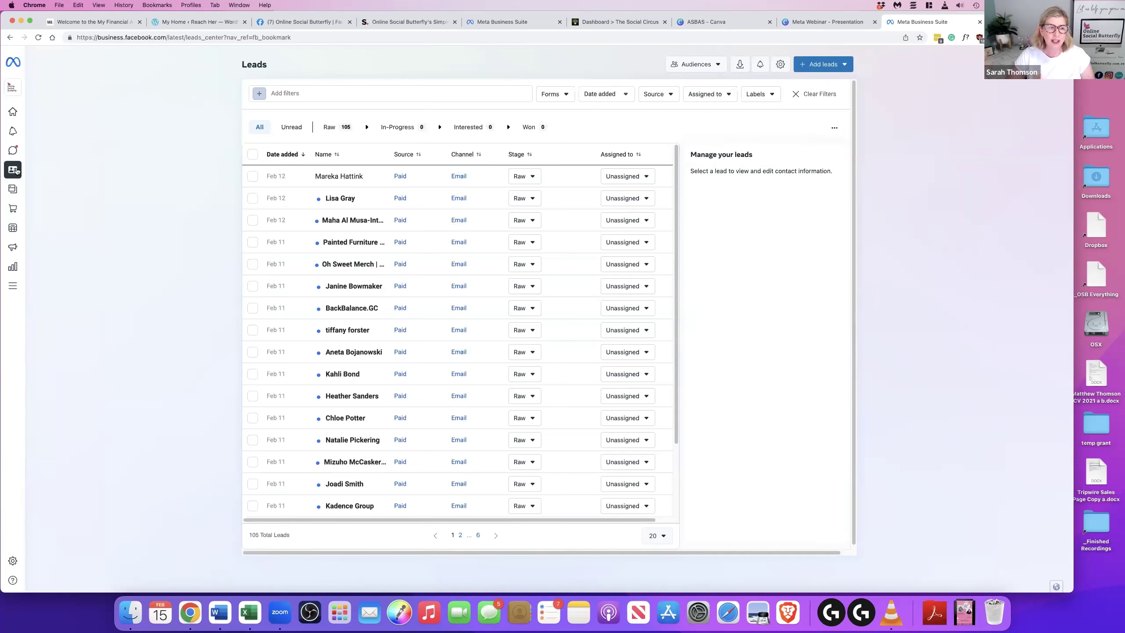
{"action": "mouse_move", "coordinate": [16, 171]}
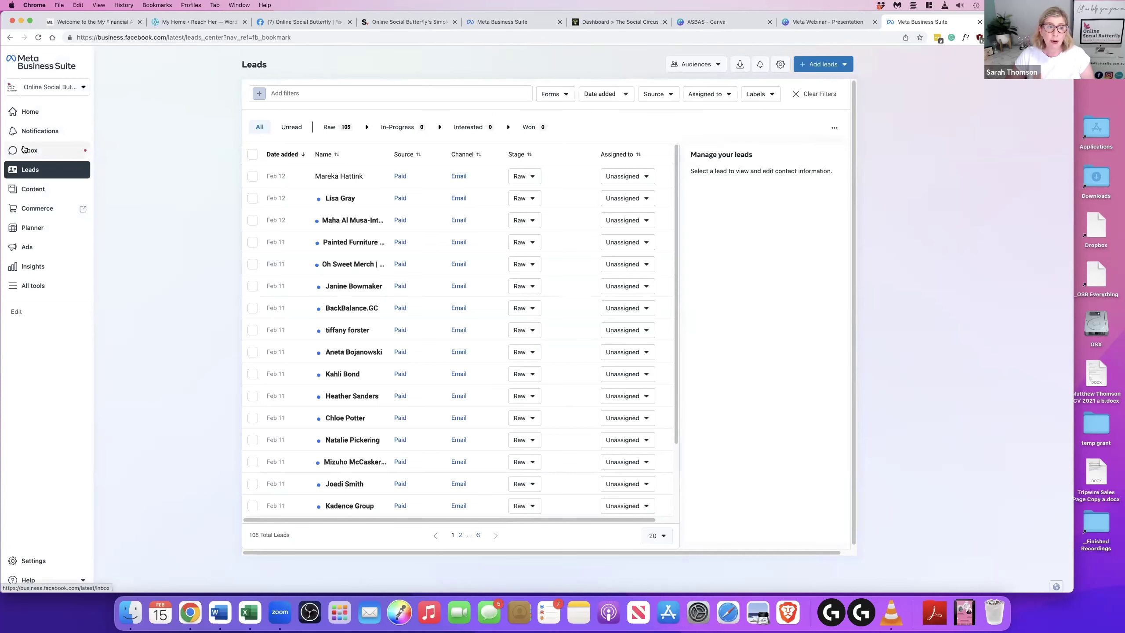
{"action": "left_click", "coordinate": [24, 149]}
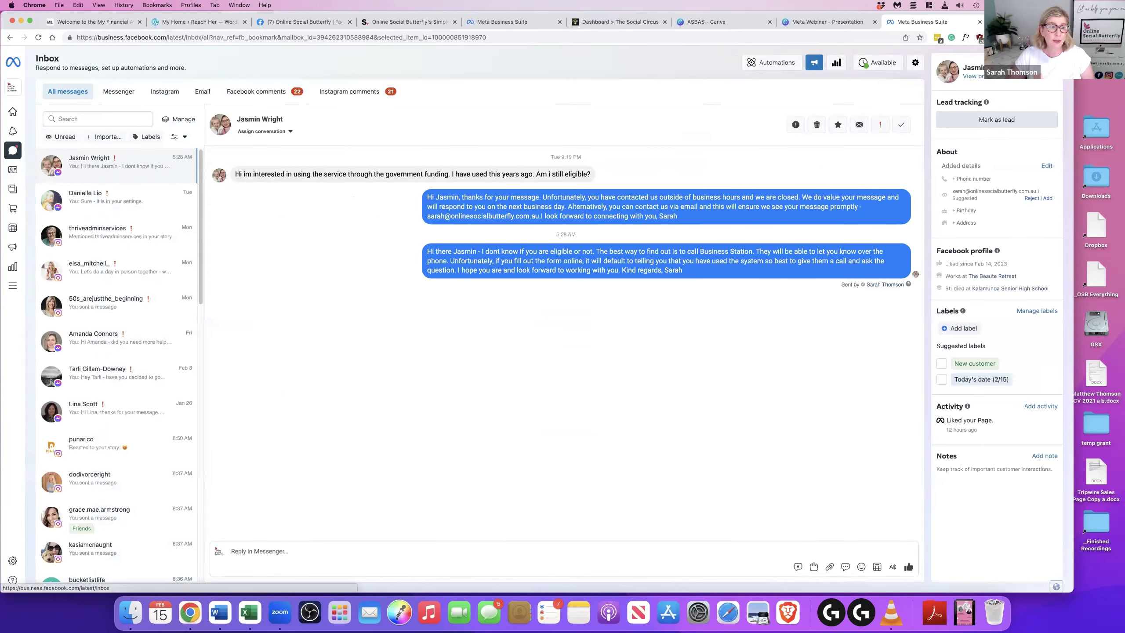
{"action": "left_click", "coordinate": [13, 170]}
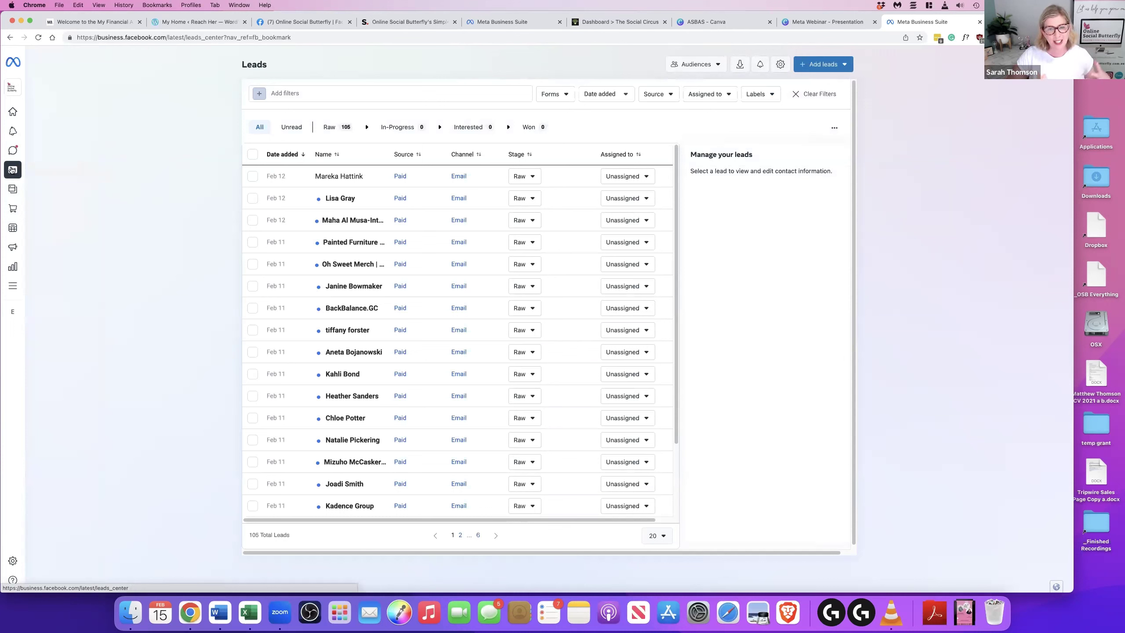
Step: Look over the published posts in Content and the Commerce overview, ending in the Planner
{"action": "left_click", "coordinate": [13, 191]}
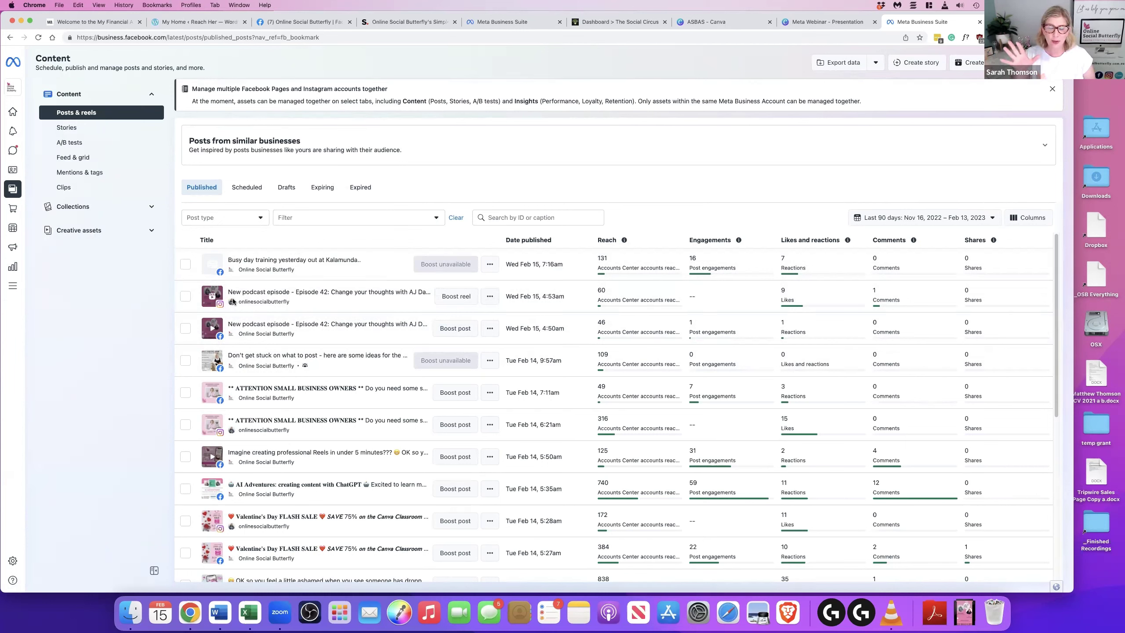
{"action": "left_click", "coordinate": [14, 212]}
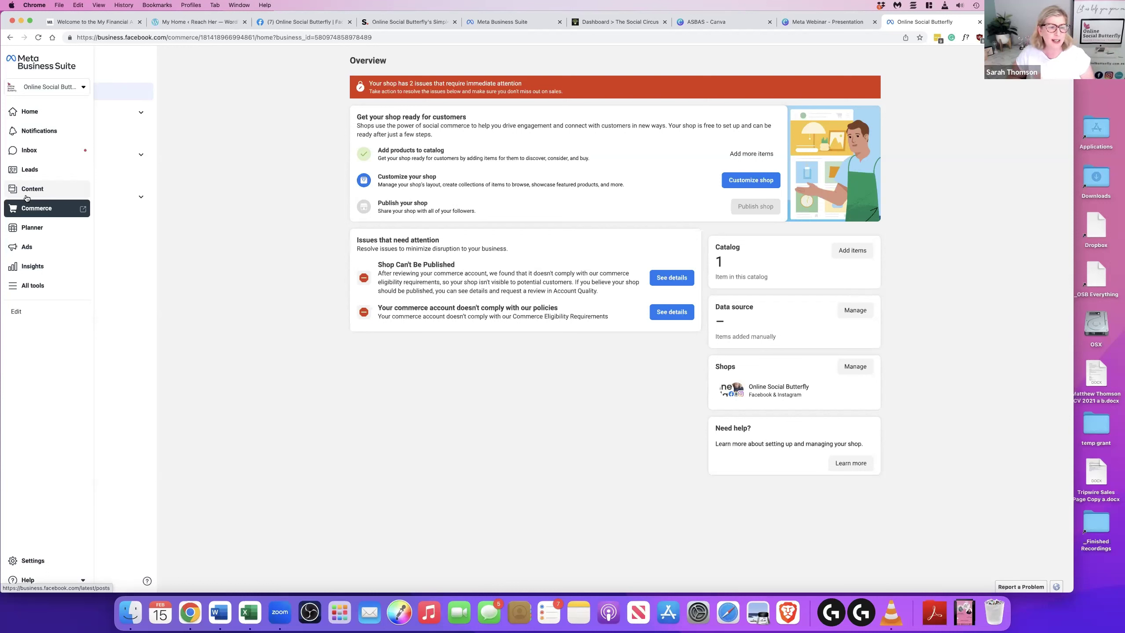
{"action": "left_click", "coordinate": [26, 228]}
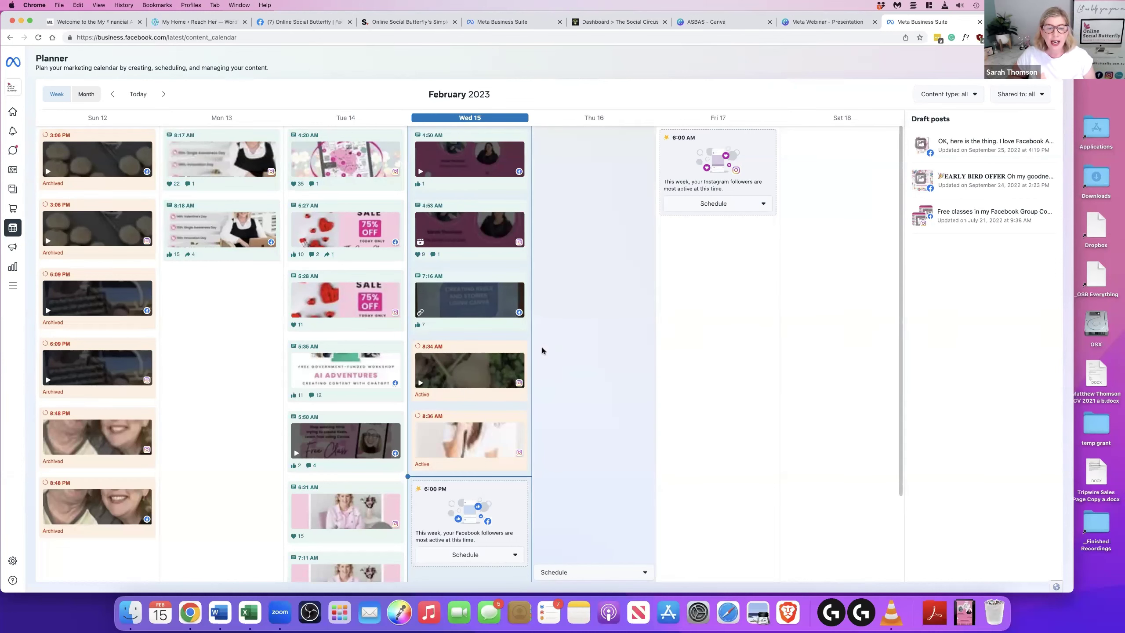
Step: Review the full text, performance and comments of the AI Adventures post in the Planner, then show the calendar by month
{"action": "left_click", "coordinate": [335, 359]}
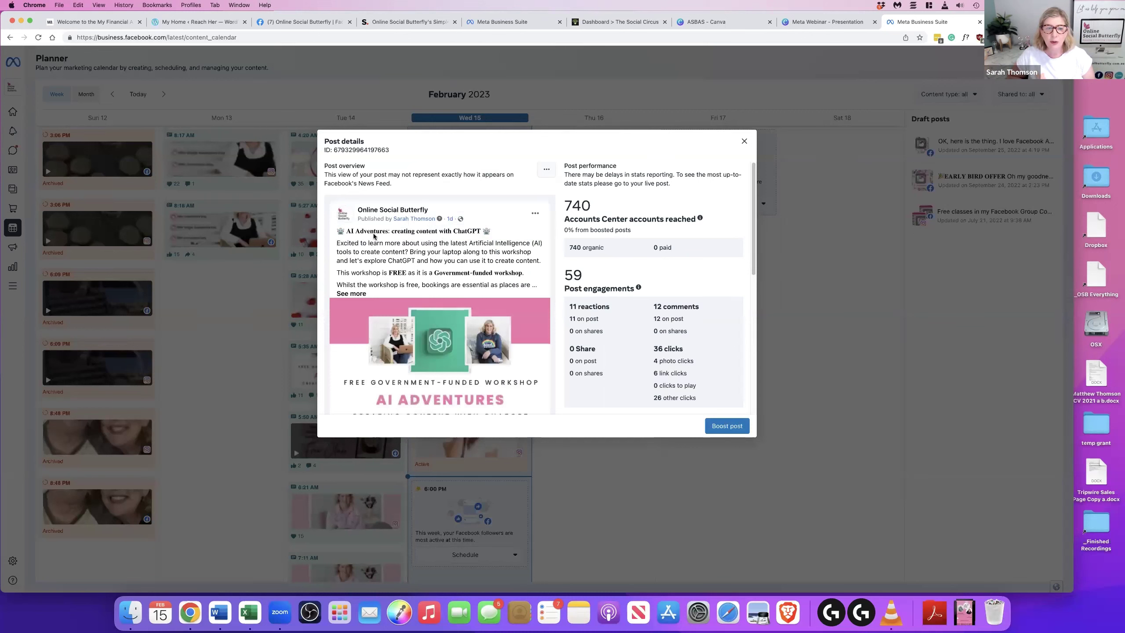
{"action": "left_click", "coordinate": [350, 293]}
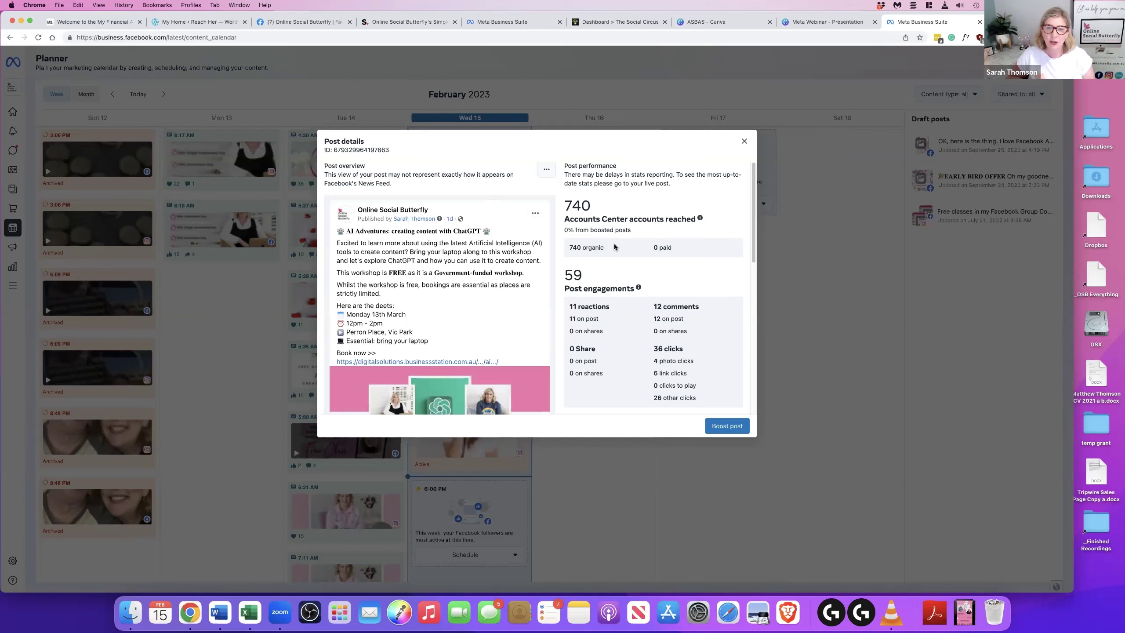
{"action": "scroll", "coordinate": [612, 266], "scroll_direction": "down", "scroll_amount": 10}
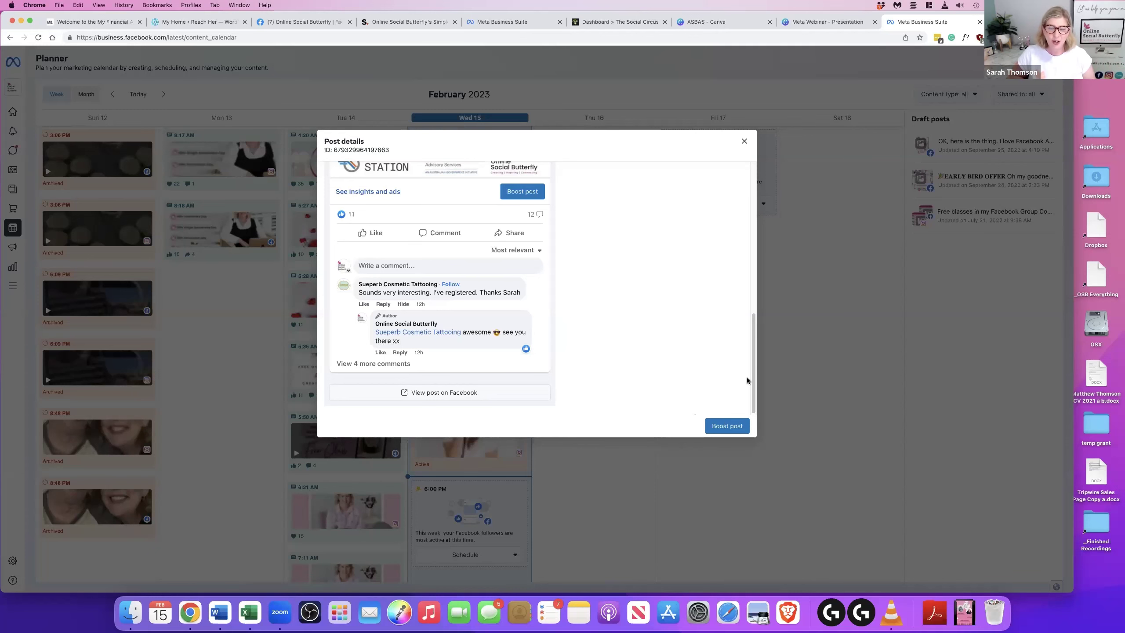
{"action": "left_click", "coordinate": [744, 141]}
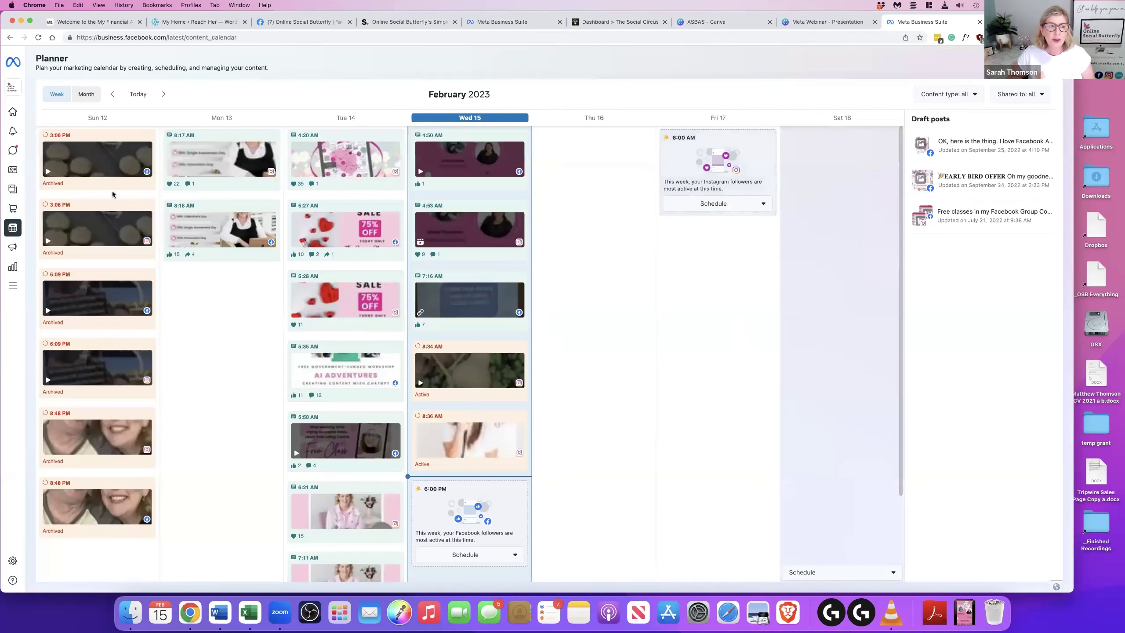
{"action": "left_click", "coordinate": [77, 102]}
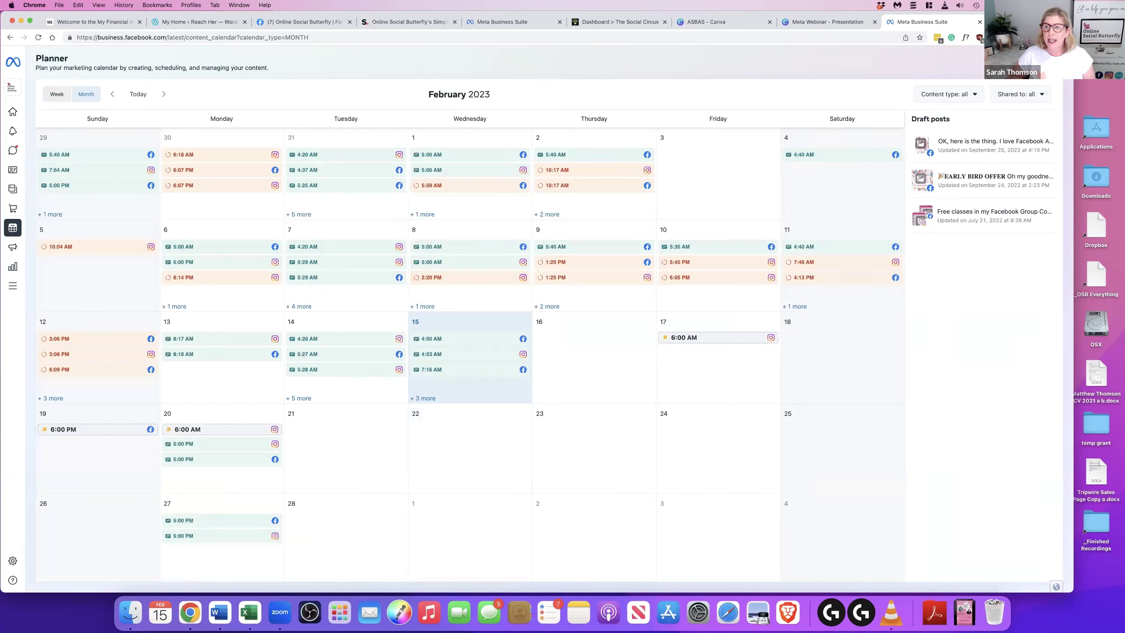
Step: Start a reel shared to both Online Social Butterfly and onlinesocialbutterfly, then leave it for the Planner
{"action": "left_click", "coordinate": [1019, 62]}
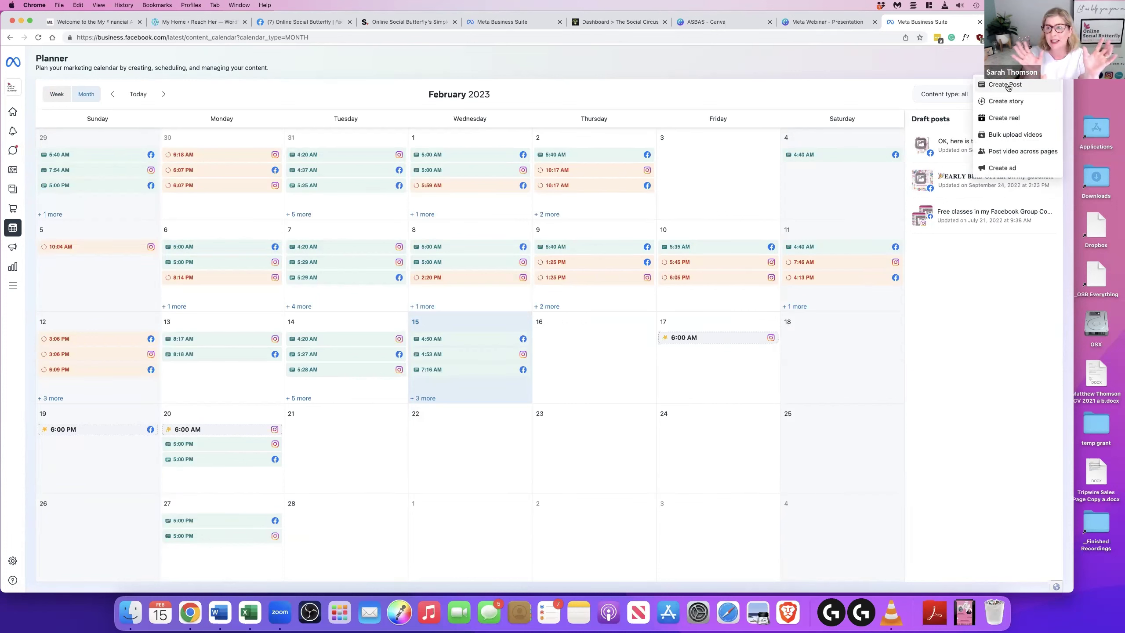
{"action": "left_click", "coordinate": [1005, 118]}
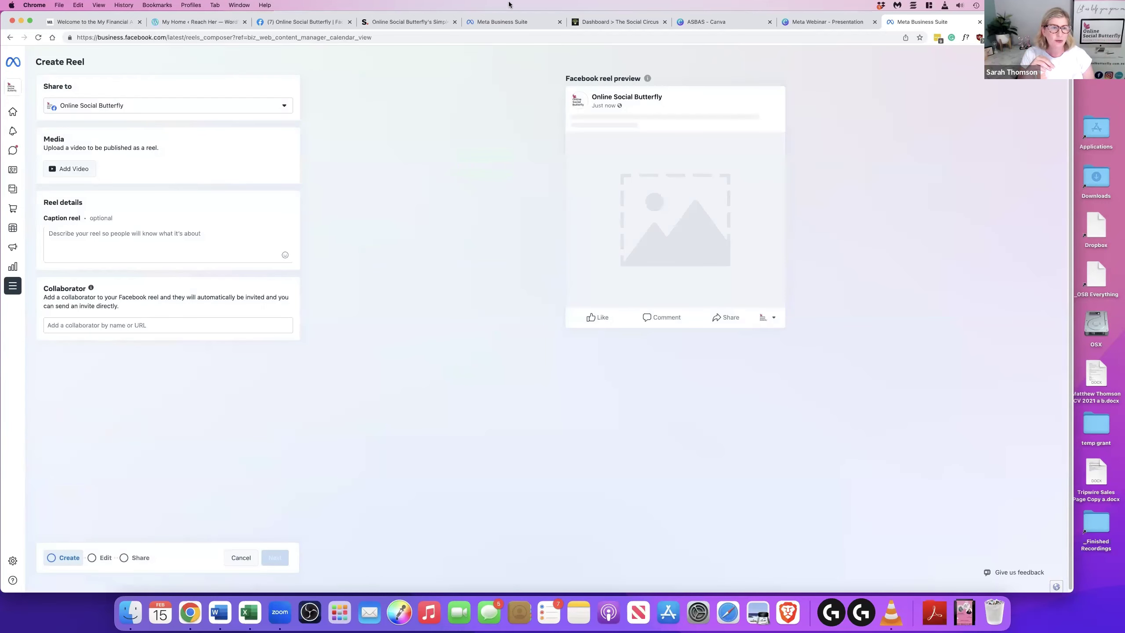
{"action": "left_click", "coordinate": [274, 106]}
{"action": "left_click", "coordinate": [66, 165]}
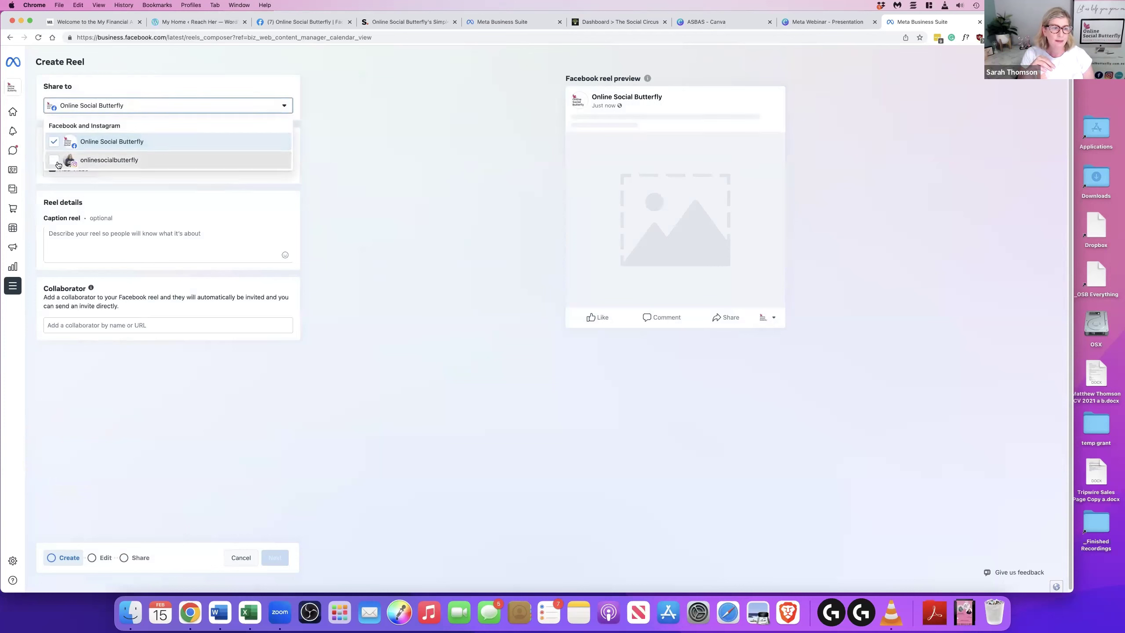
{"action": "left_click", "coordinate": [355, 151]}
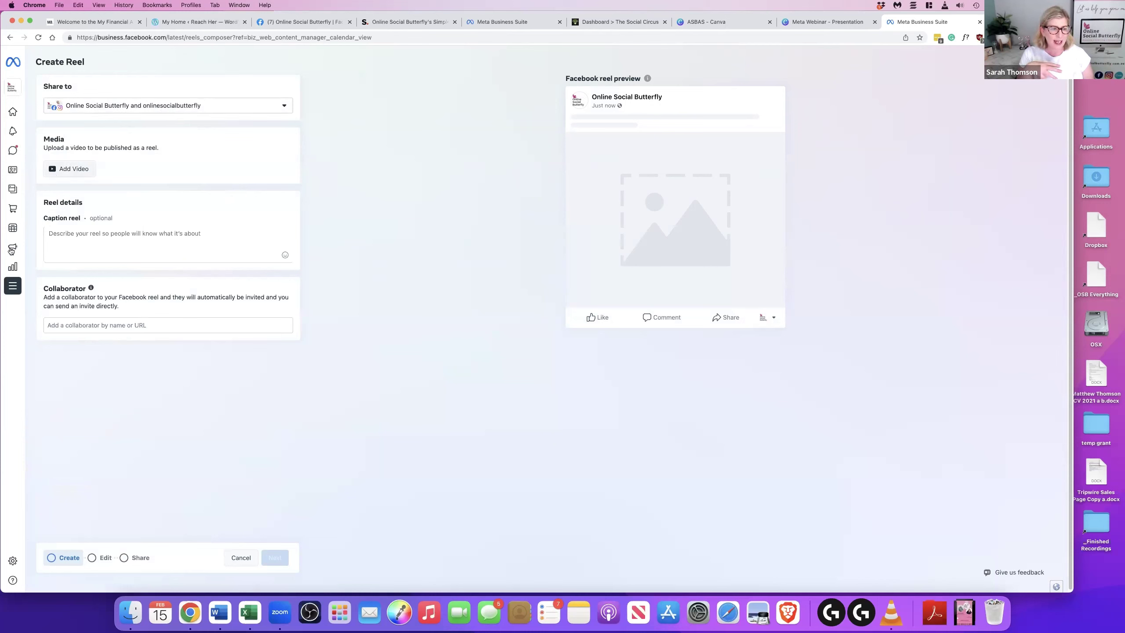
{"action": "mouse_move", "coordinate": [12, 253]}
{"action": "left_click", "coordinate": [15, 228]}
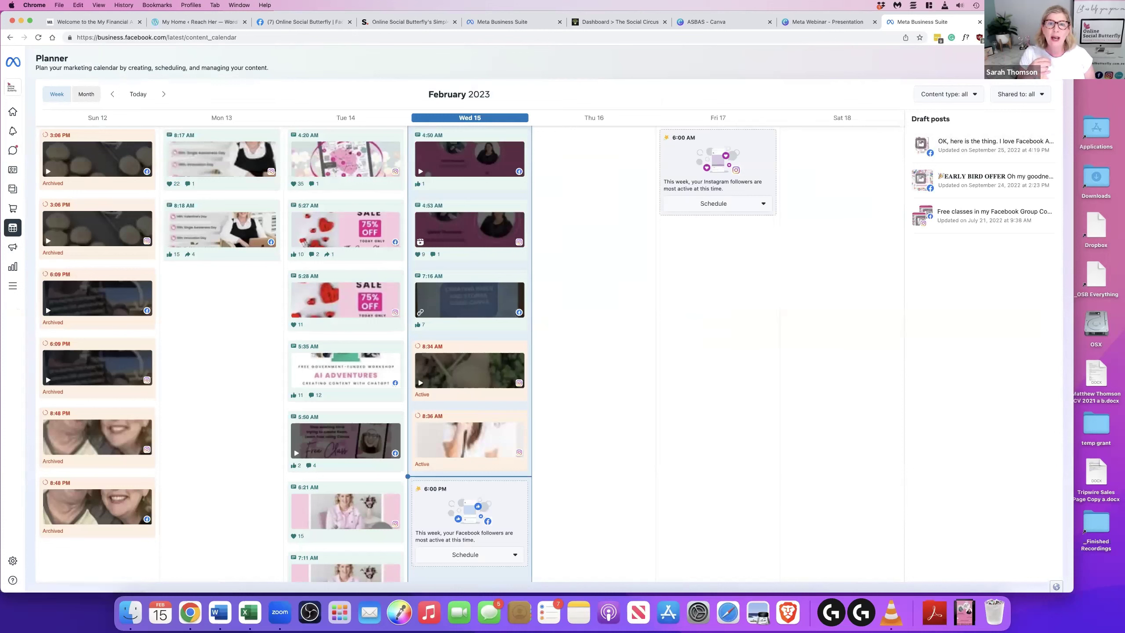
Step: Create a story from the Planner and add the image "Creating Content with Chat GPT Order form (Facebook Post (Landscape)).png" from Downloads
{"action": "left_click", "coordinate": [1032, 63]}
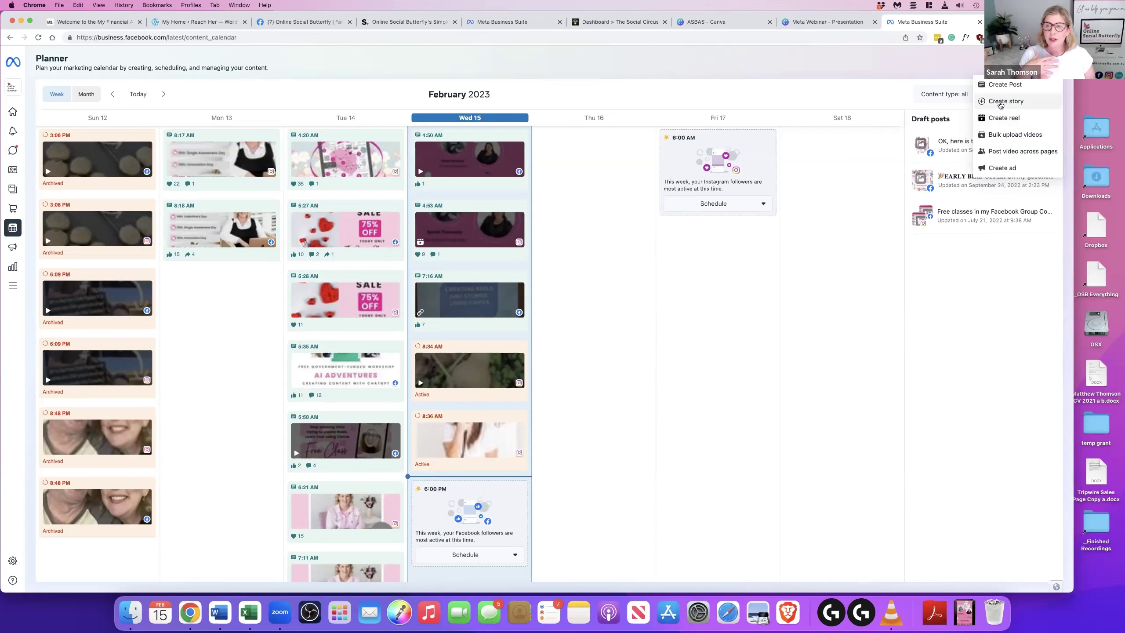
{"action": "left_click", "coordinate": [558, 156]}
{"action": "left_click", "coordinate": [558, 156]}
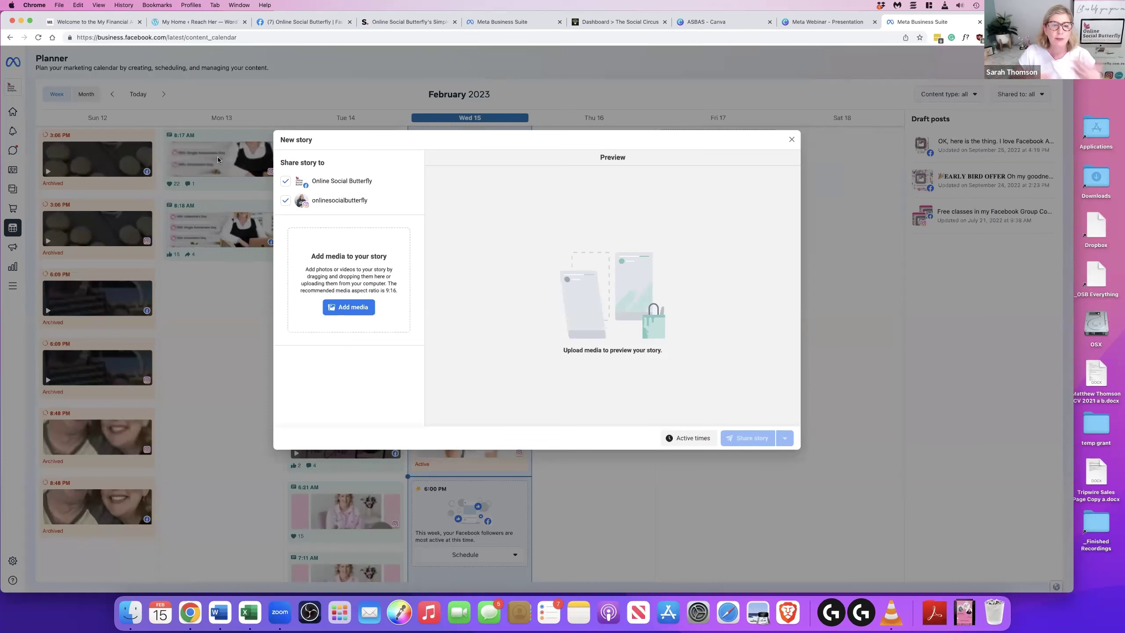
{"action": "left_click", "coordinate": [343, 309]}
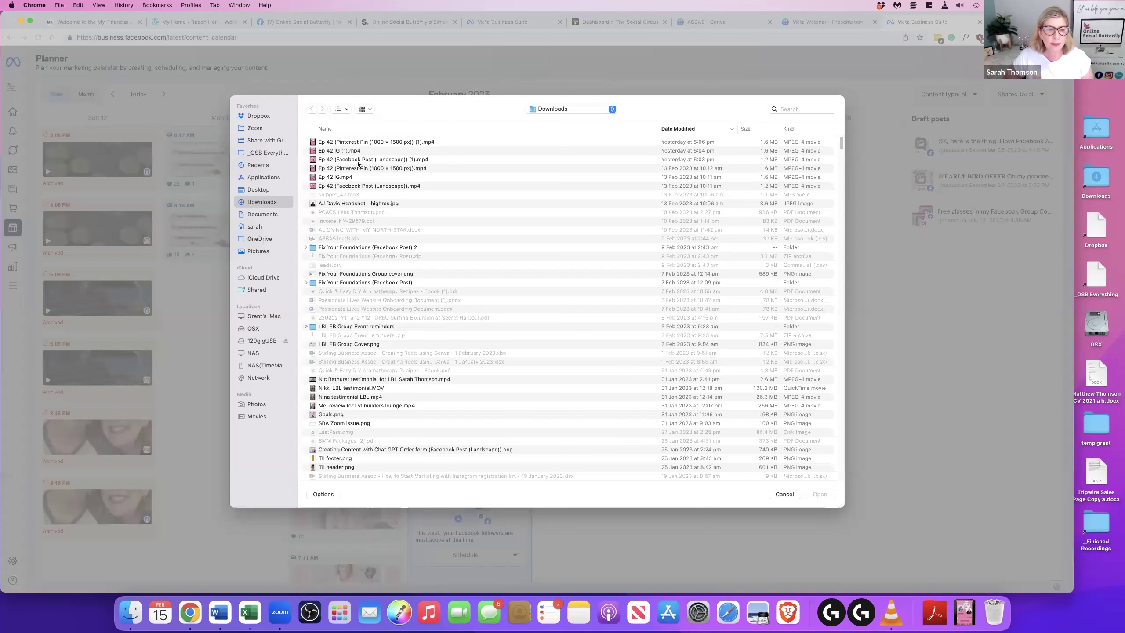
{"action": "left_click", "coordinate": [335, 150]}
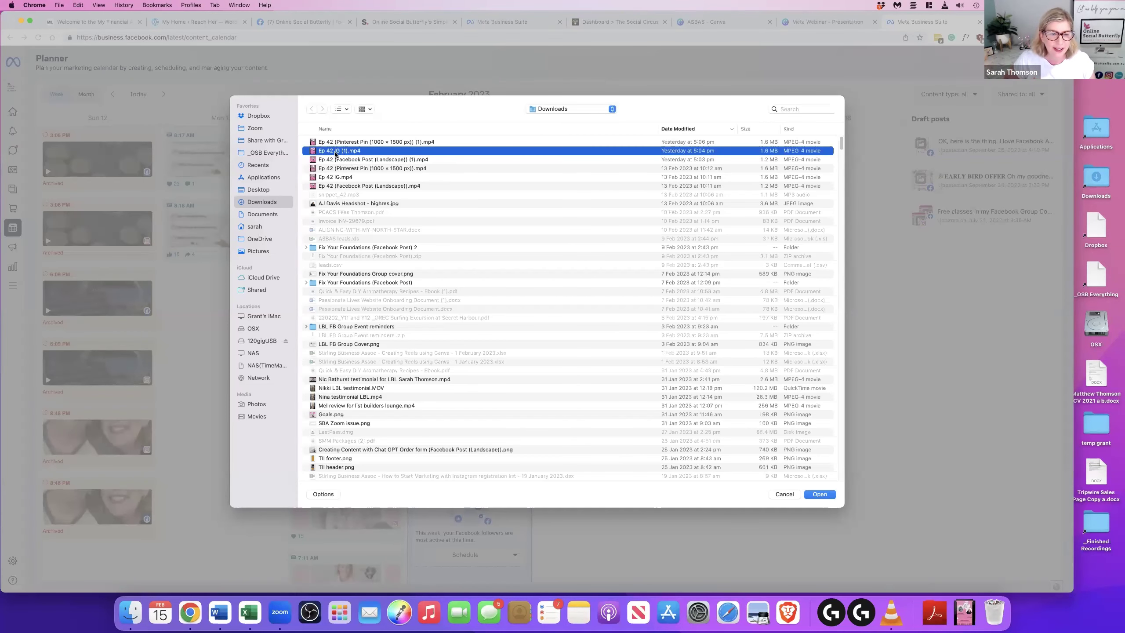
{"action": "double_click", "coordinate": [367, 247]}
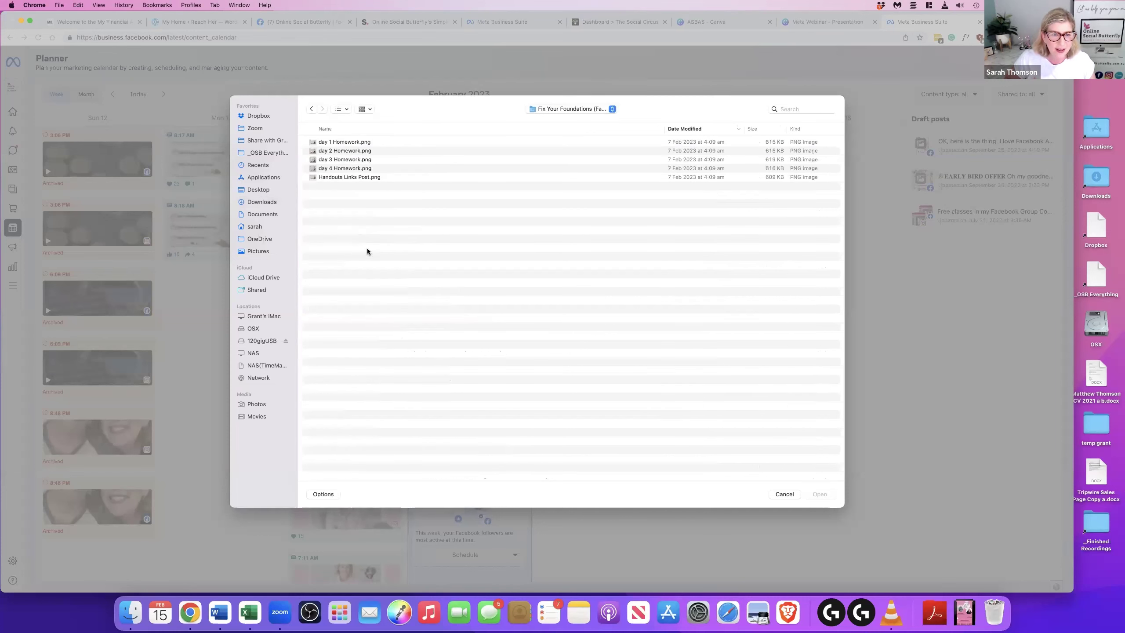
{"action": "left_click", "coordinate": [309, 109]}
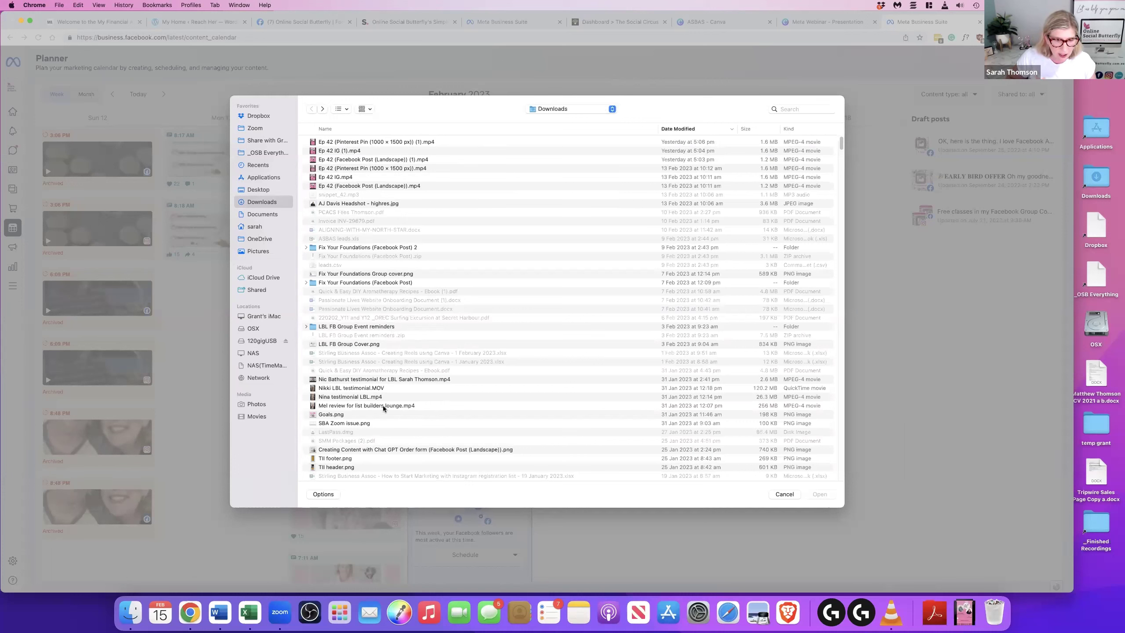
{"action": "double_click", "coordinate": [404, 450]}
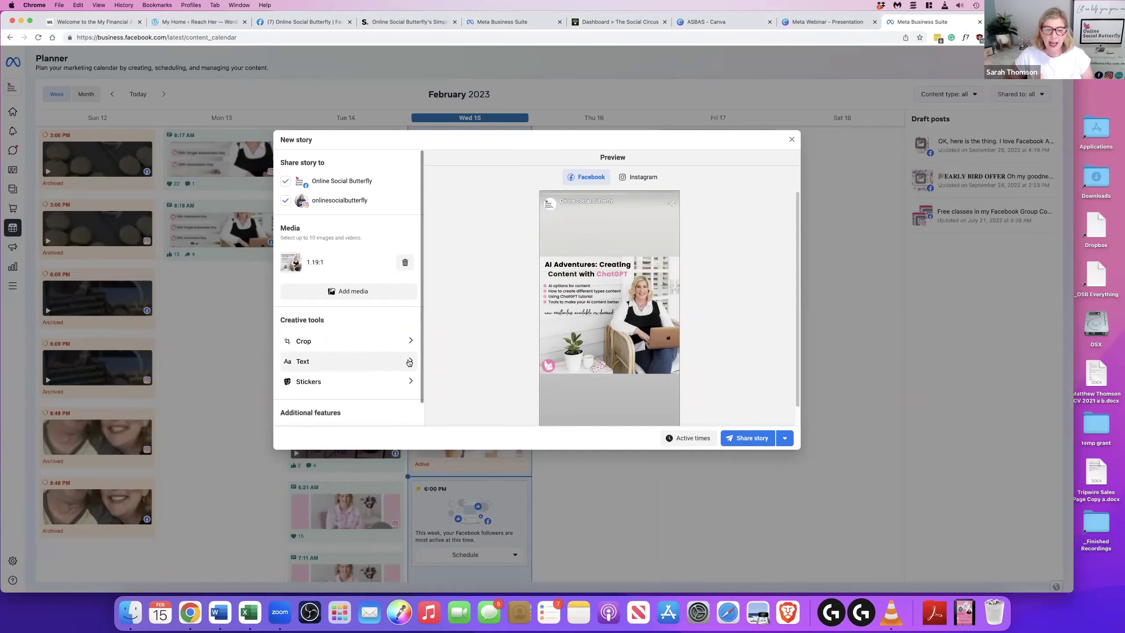
Step: Examine the story's creative tools and its suggested active times for Facebook and Instagram, closing the schedule without saving
{"action": "scroll", "coordinate": [374, 361], "scroll_direction": "down", "scroll_amount": 1}
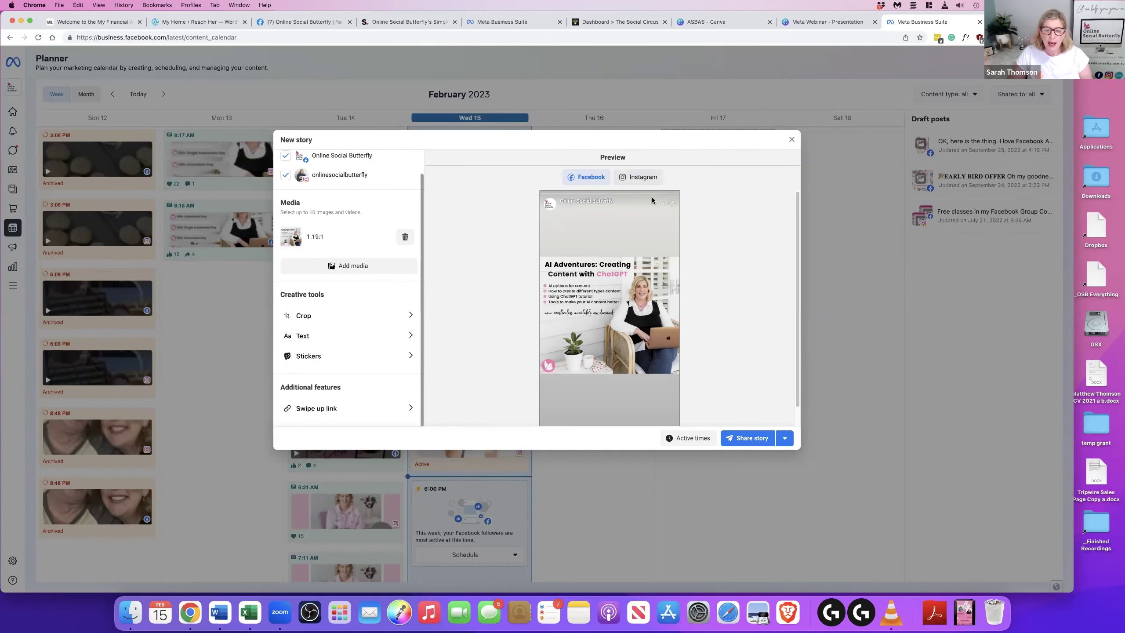
{"action": "left_click", "coordinate": [689, 440]}
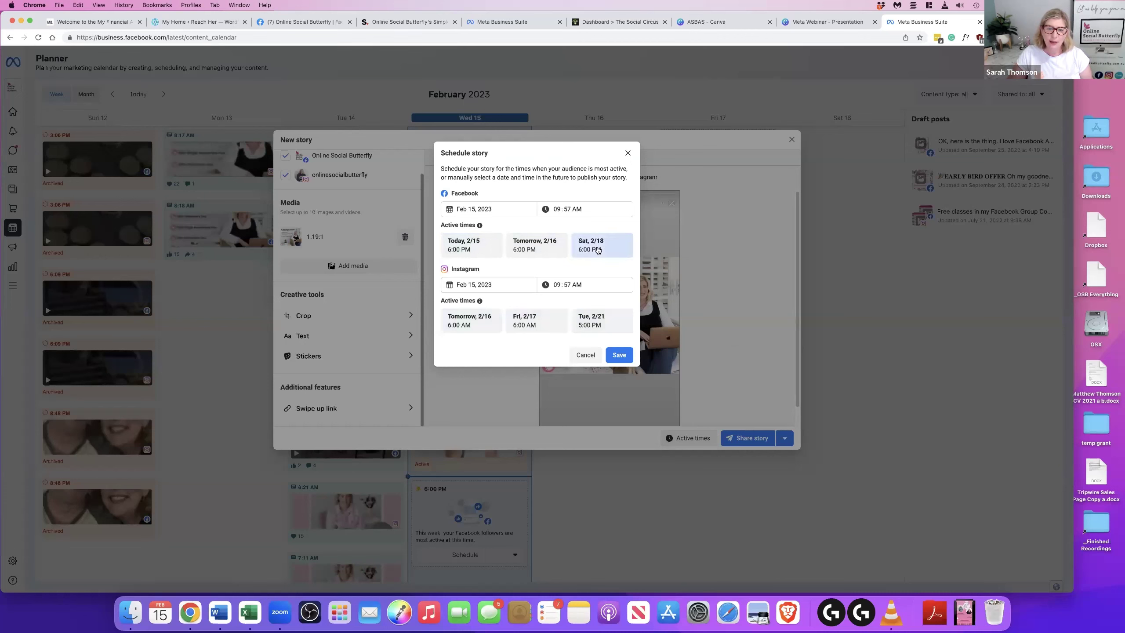
{"action": "left_click", "coordinate": [625, 153]}
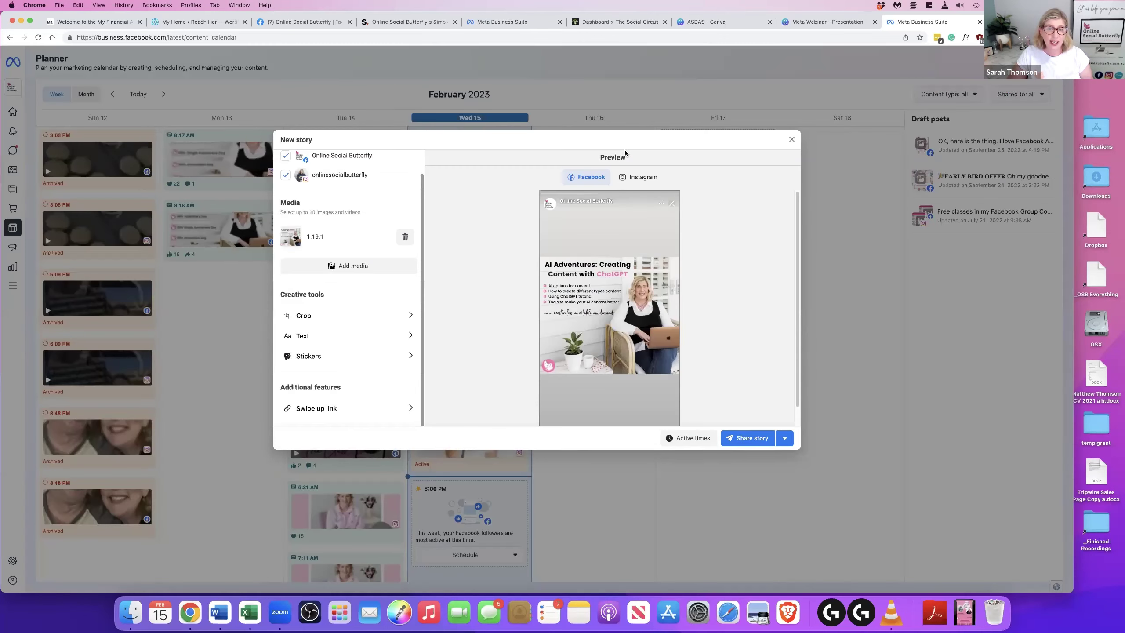
Step: Try Feb 18, 2023 as the story's Facebook schedule date, then cancel the scheduling and discard the story
{"action": "left_click", "coordinate": [786, 438]}
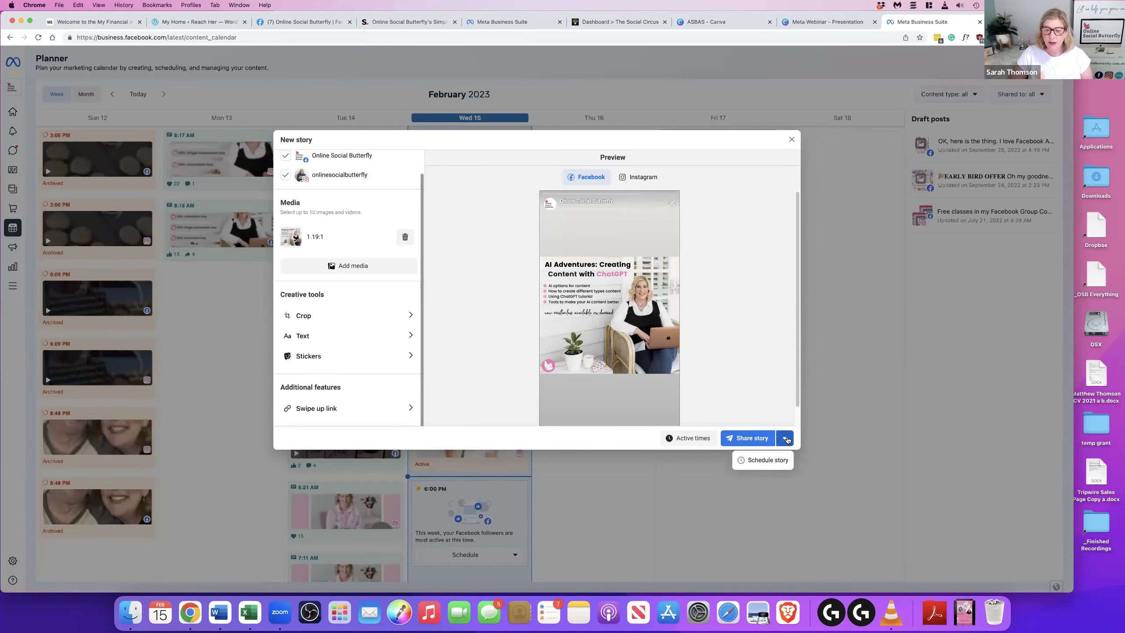
{"action": "left_click", "coordinate": [757, 460]}
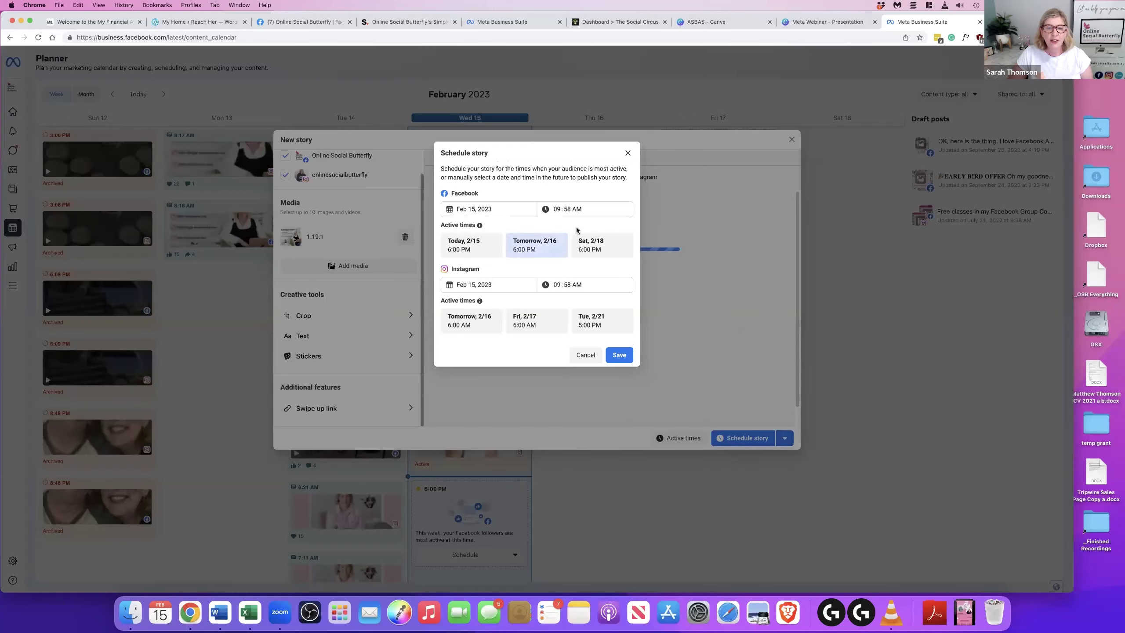
{"action": "left_click", "coordinate": [531, 210]}
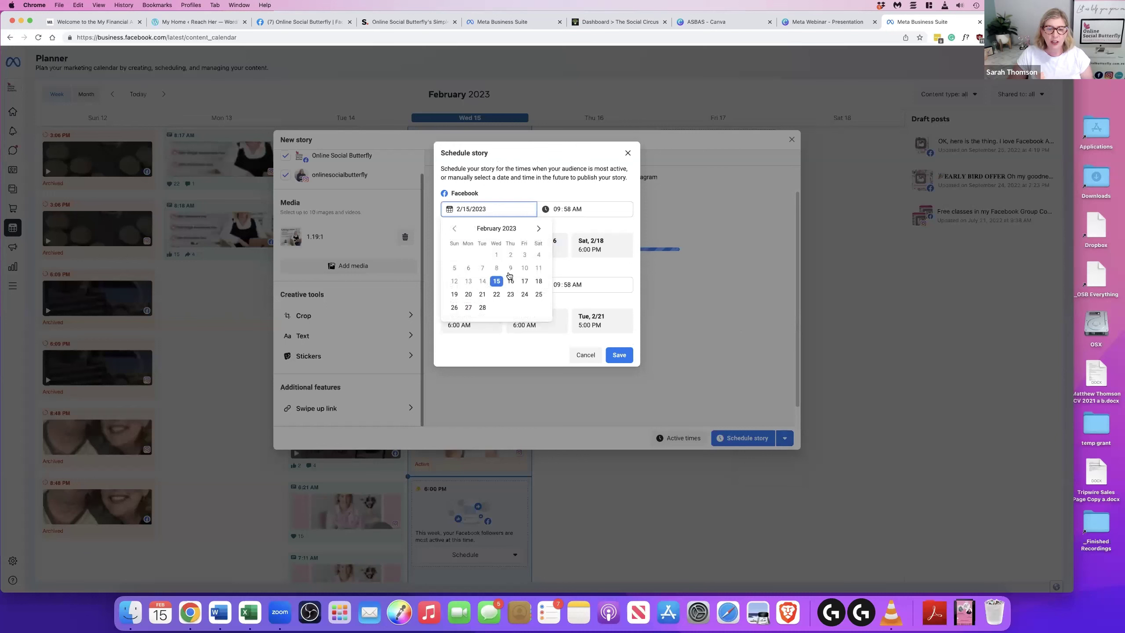
{"action": "left_click", "coordinate": [539, 282]}
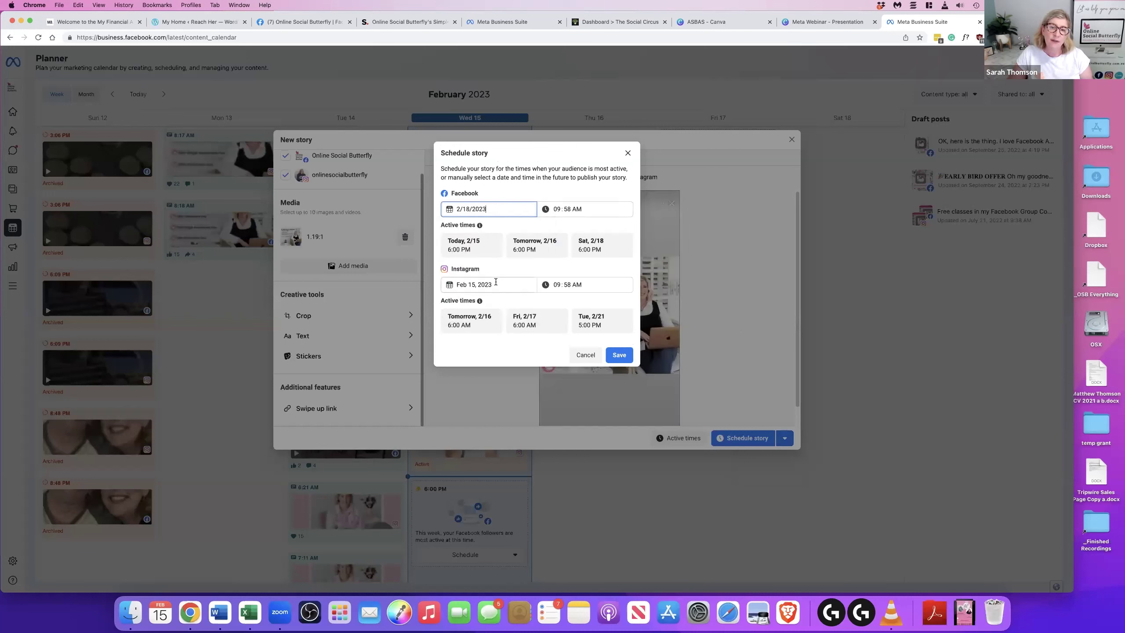
{"action": "left_click", "coordinate": [585, 357]}
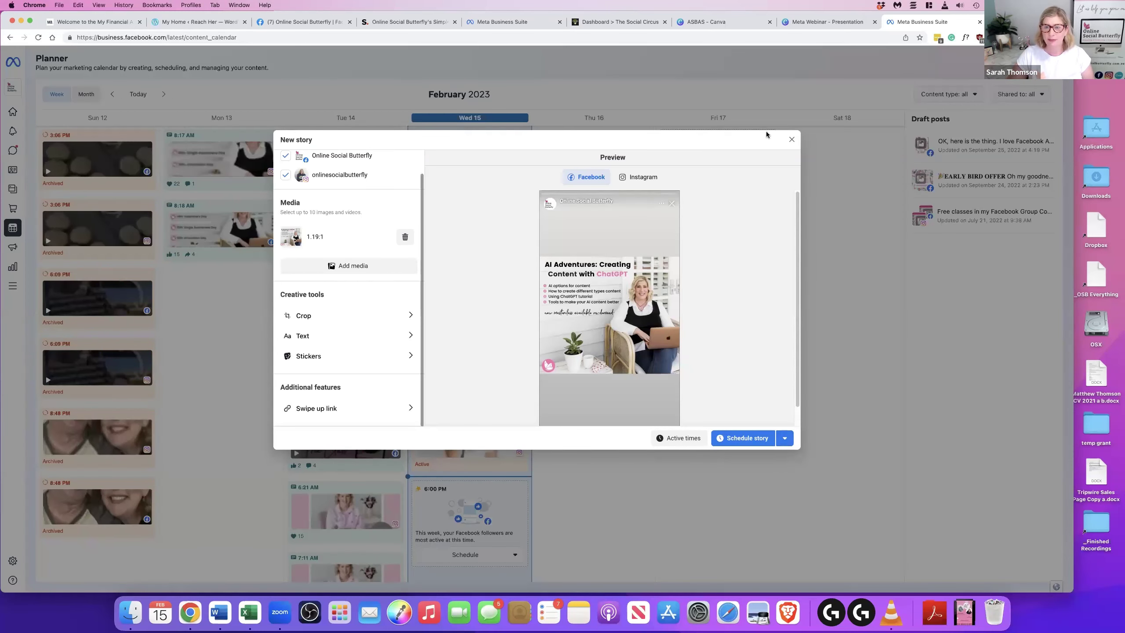
{"action": "left_click", "coordinate": [791, 140]}
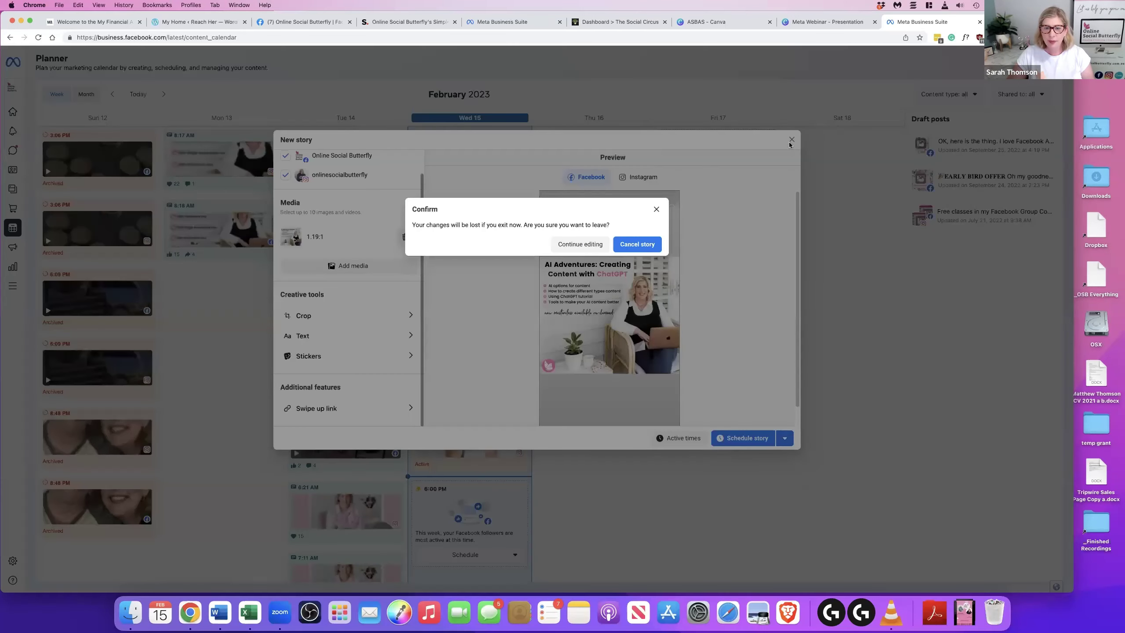
{"action": "left_click", "coordinate": [631, 252]}
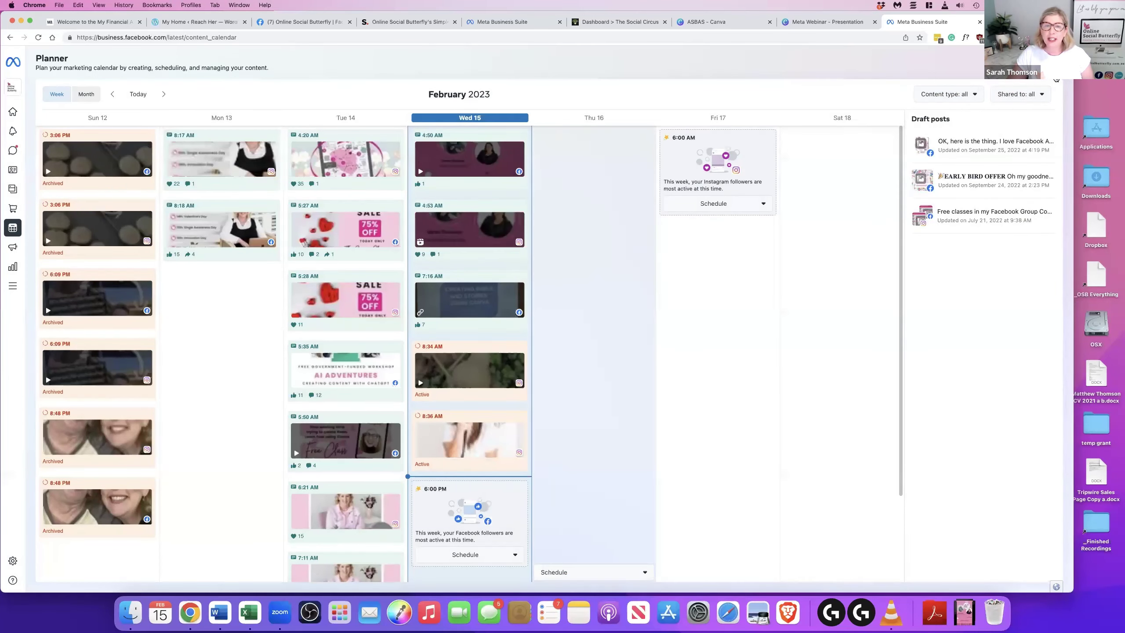
Step: Start a new post to both Online Social Butterfly and onlinesocialbutterfly, and view the Facebook groups available for publishing without choosing any
{"action": "left_click", "coordinate": [1019, 62]}
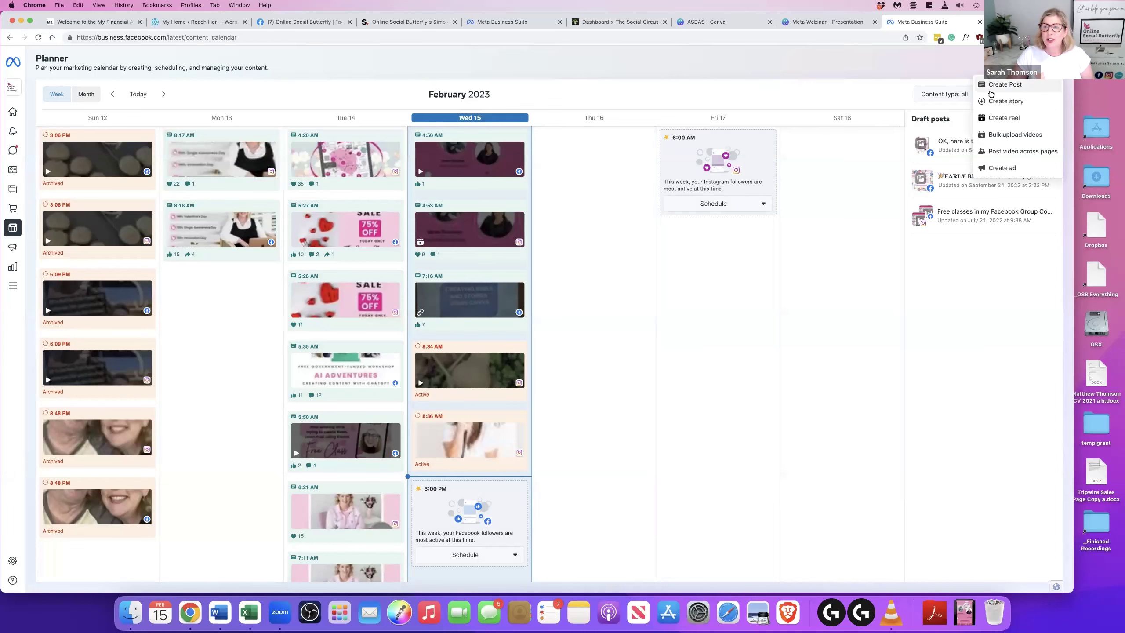
{"action": "left_click", "coordinate": [1005, 84]}
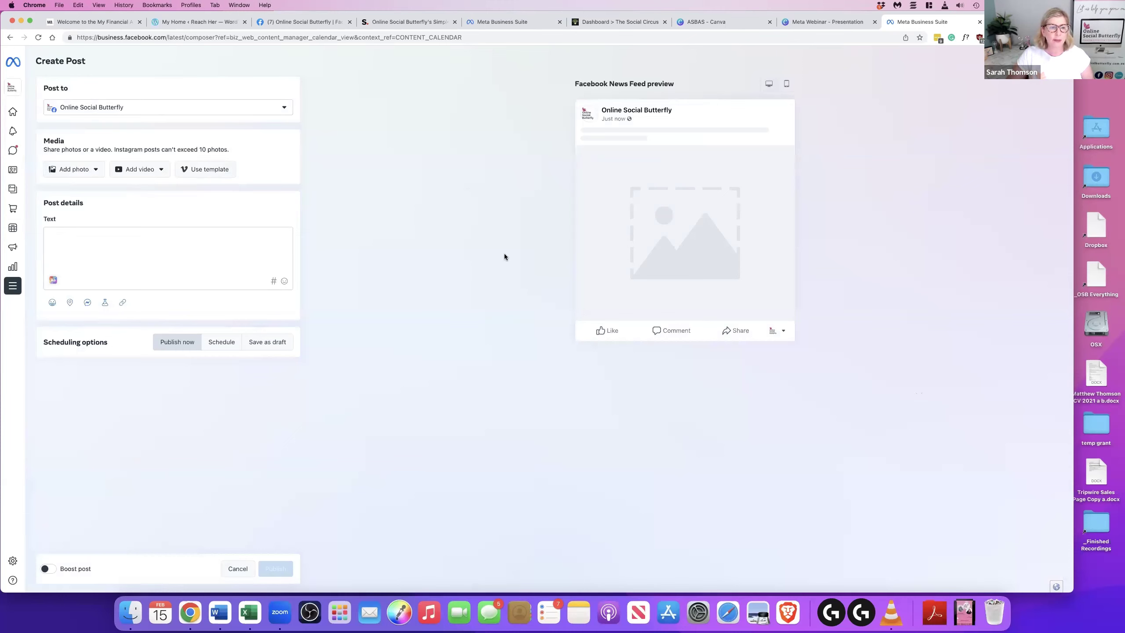
{"action": "left_click", "coordinate": [275, 110]}
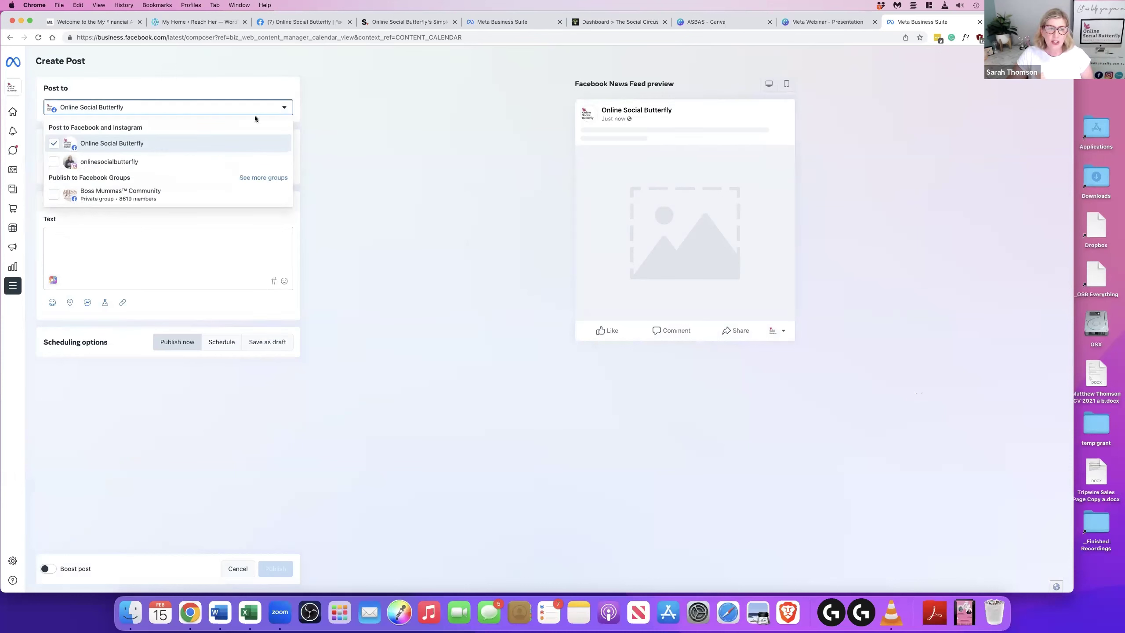
{"action": "left_click", "coordinate": [54, 164]}
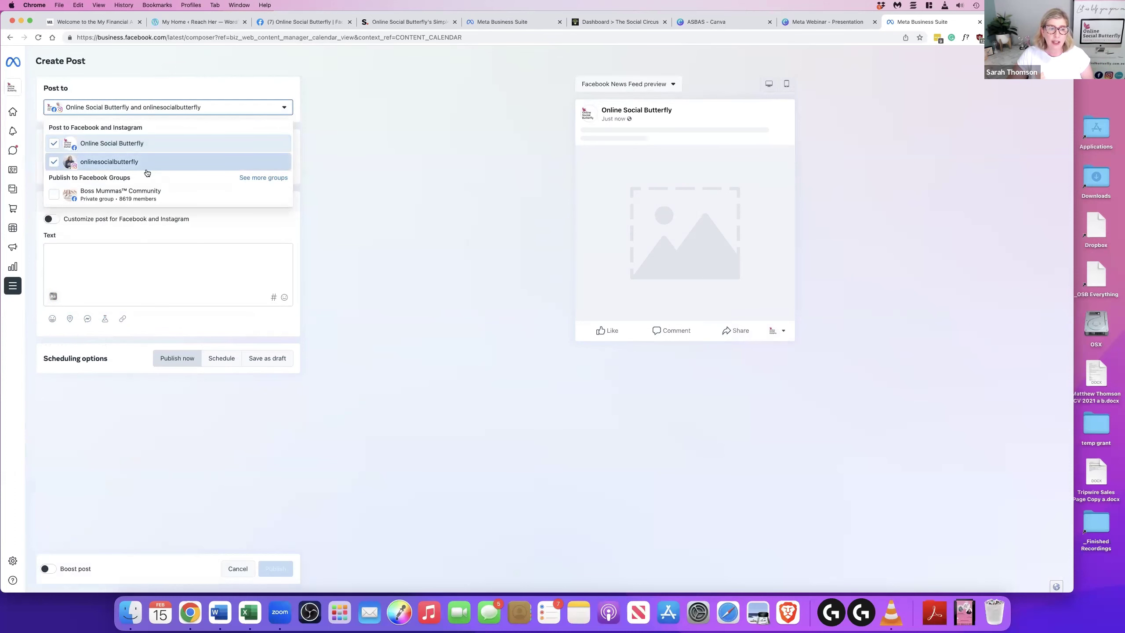
{"action": "left_click", "coordinate": [262, 178]}
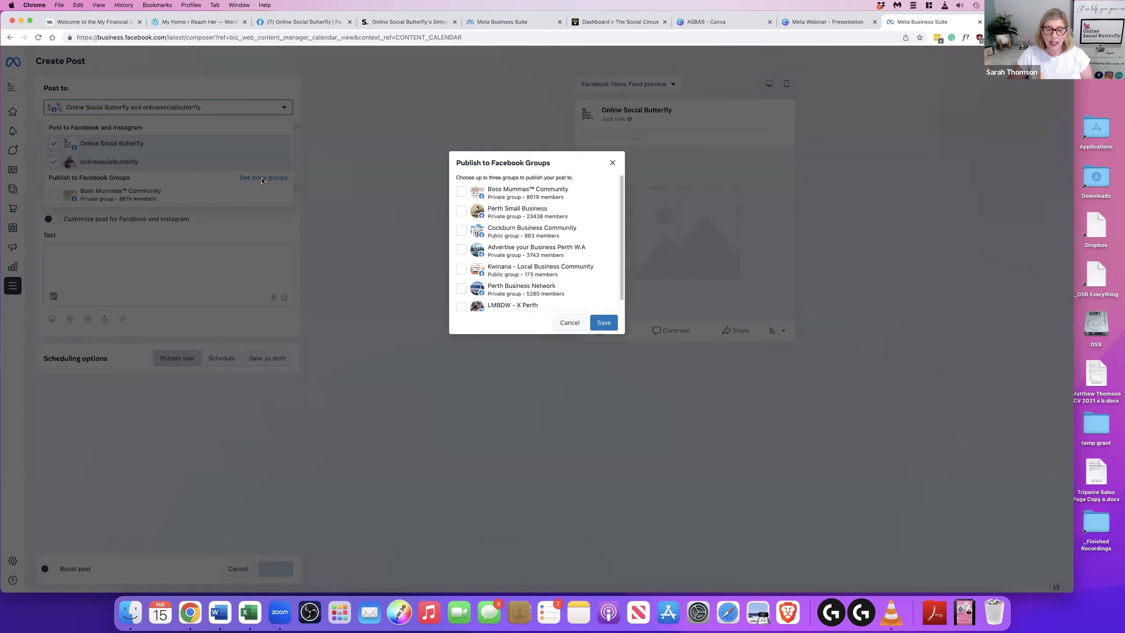
{"action": "left_click", "coordinate": [613, 163]}
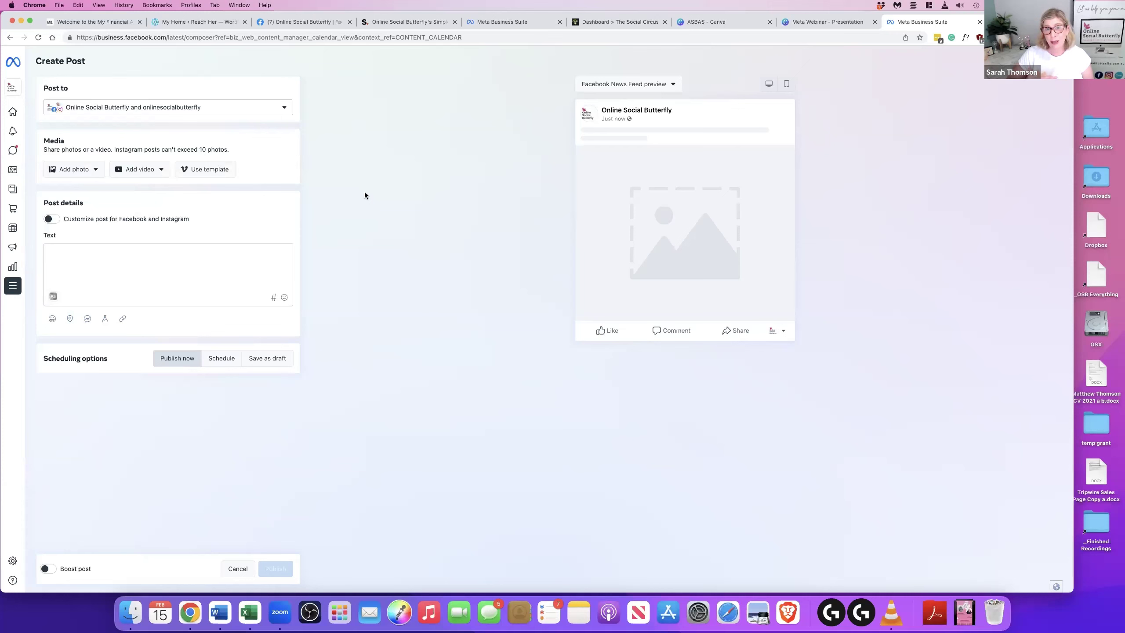
Step: Write the post text "Come join my free workshop about ChatGPT and creating content"
{"action": "left_click", "coordinate": [105, 247]}
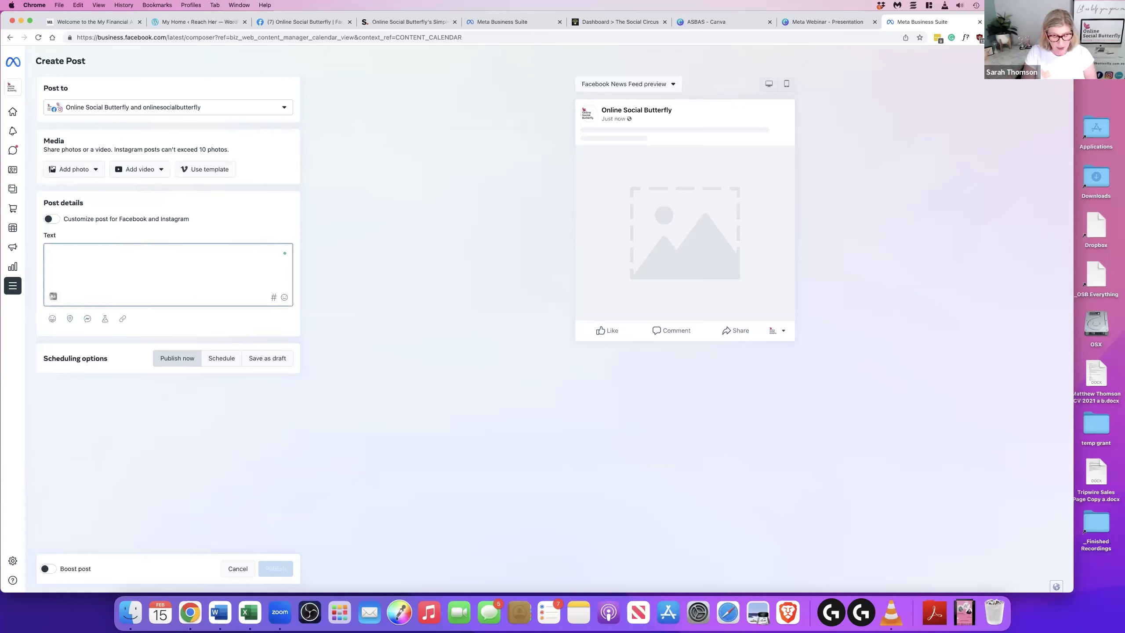
{"action": "type", "text": "Come join muy"}
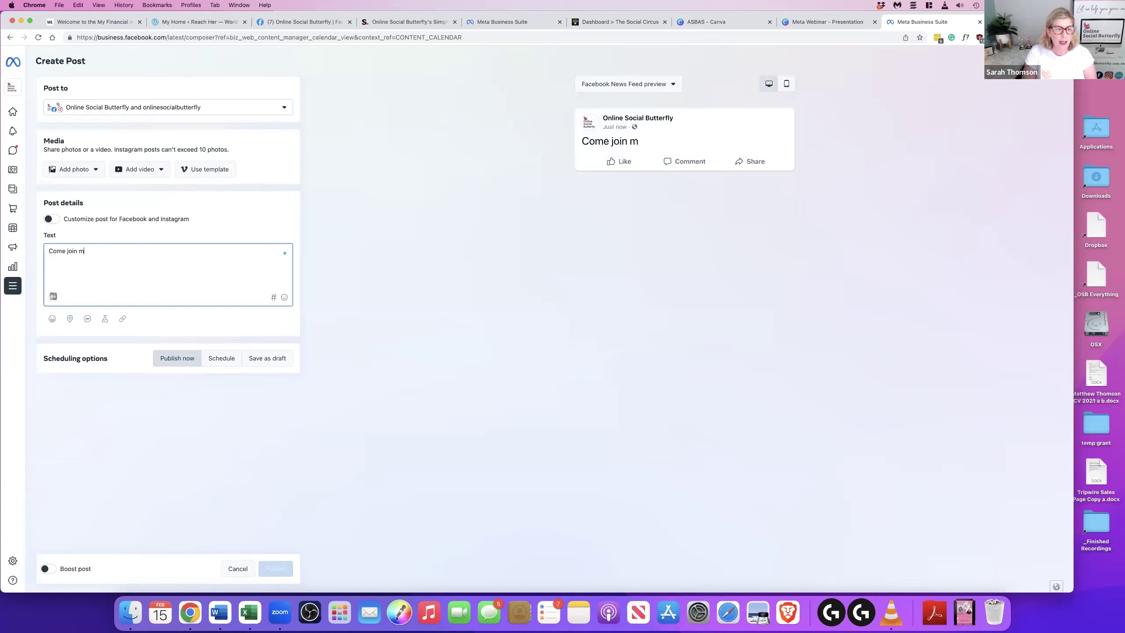
{"action": "key", "text": "BackSpace"}
{"action": "key", "text": "BackSpace"}
{"action": "type", "text": "y free owrksop"}
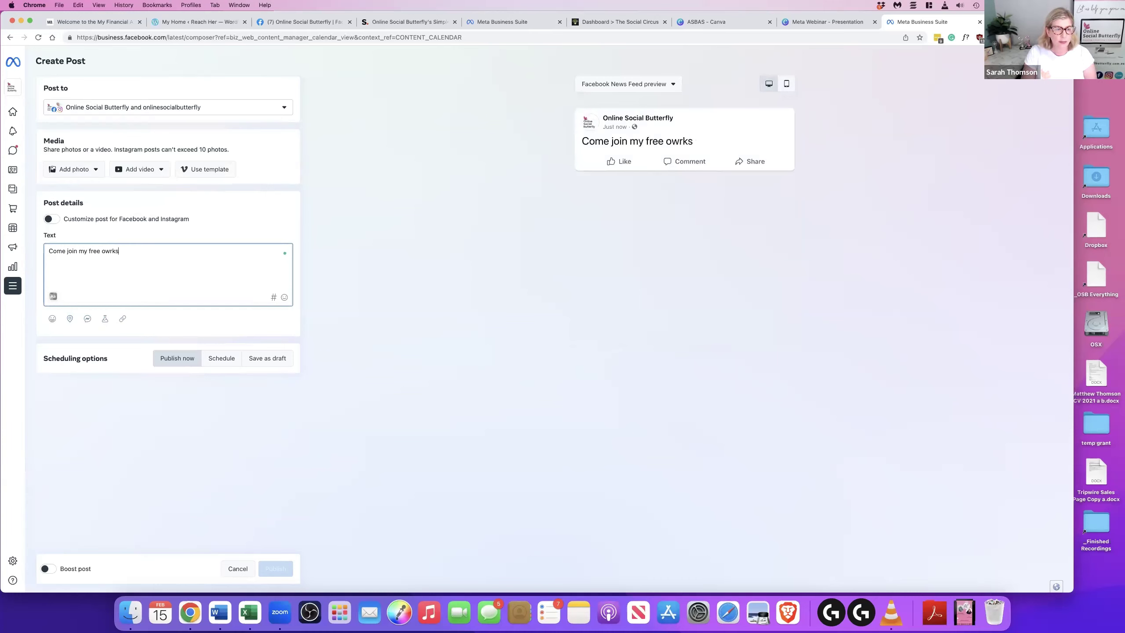
{"action": "key", "text": "BackSpace"}
{"action": "key", "text": "BackSpace"}
{"action": "key", "text": "BackSpace"}
{"action": "key", "text": "BackSpace"}
{"action": "key", "text": "BackSpace"}
{"action": "key", "text": "BackSpace"}
{"action": "key", "text": "BackSpace"}
{"action": "type", "text": "workshop "}
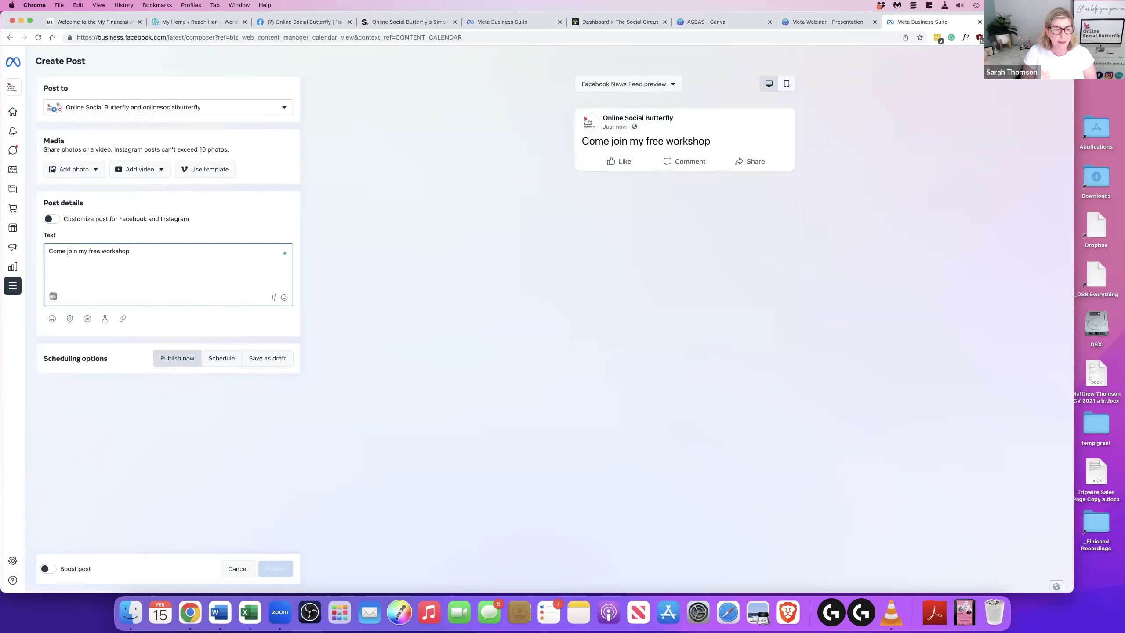
{"action": "type", "text": "about ChatGPT"}
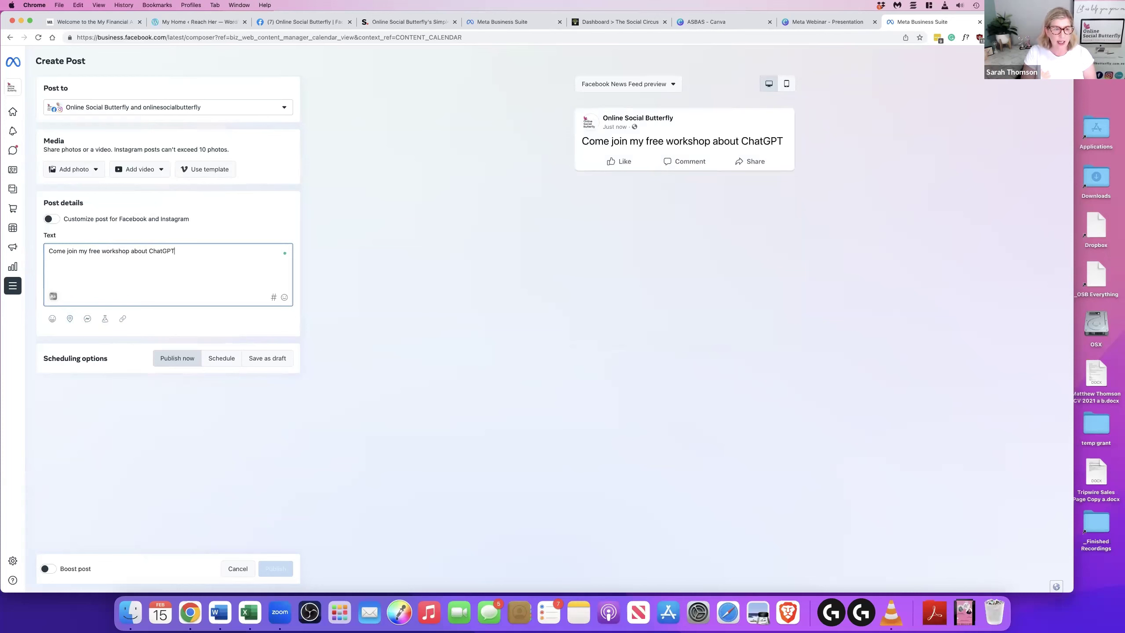
{"action": "type", "text": " and creating on"}
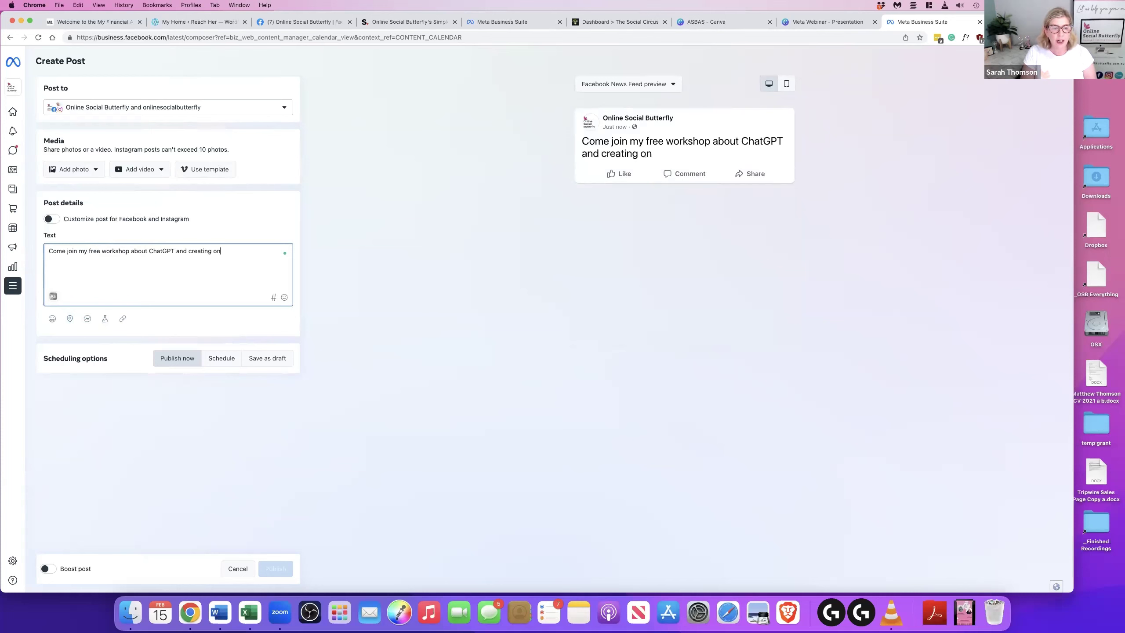
{"action": "key", "text": "BackSpace"}
{"action": "key", "text": "BackSpace"}
{"action": "type", "text": "content"}
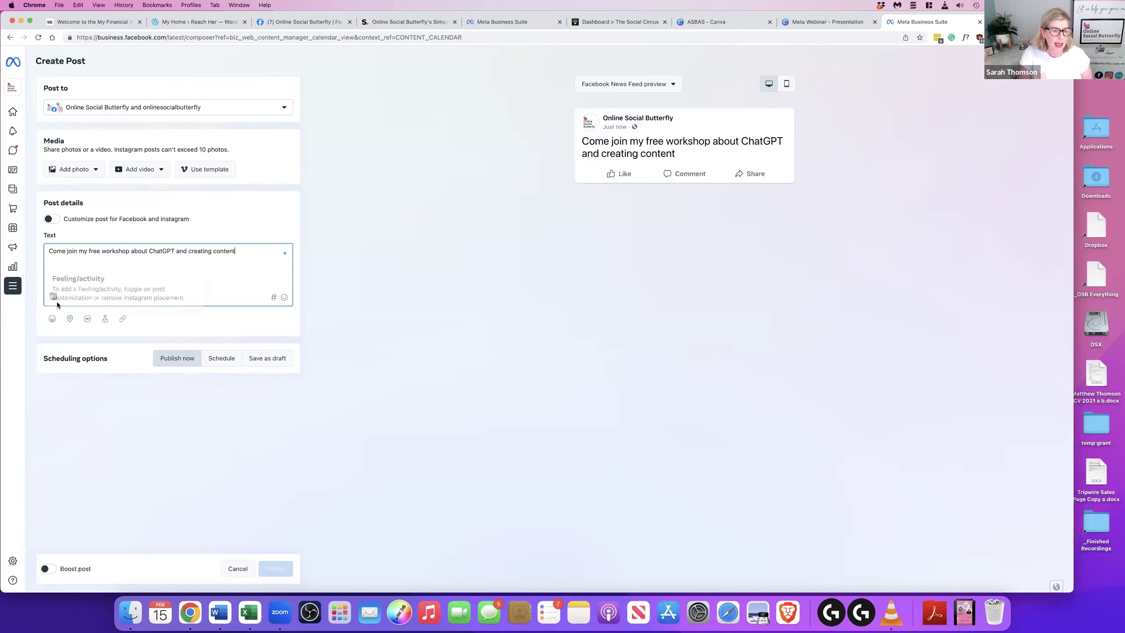
Step: Add the photo "Creating Content with Chat GPT Order form (Facebook Post (Landscape)).png" from Downloads and enable separate customization for Facebook and Instagram
{"action": "left_click", "coordinate": [78, 169]}
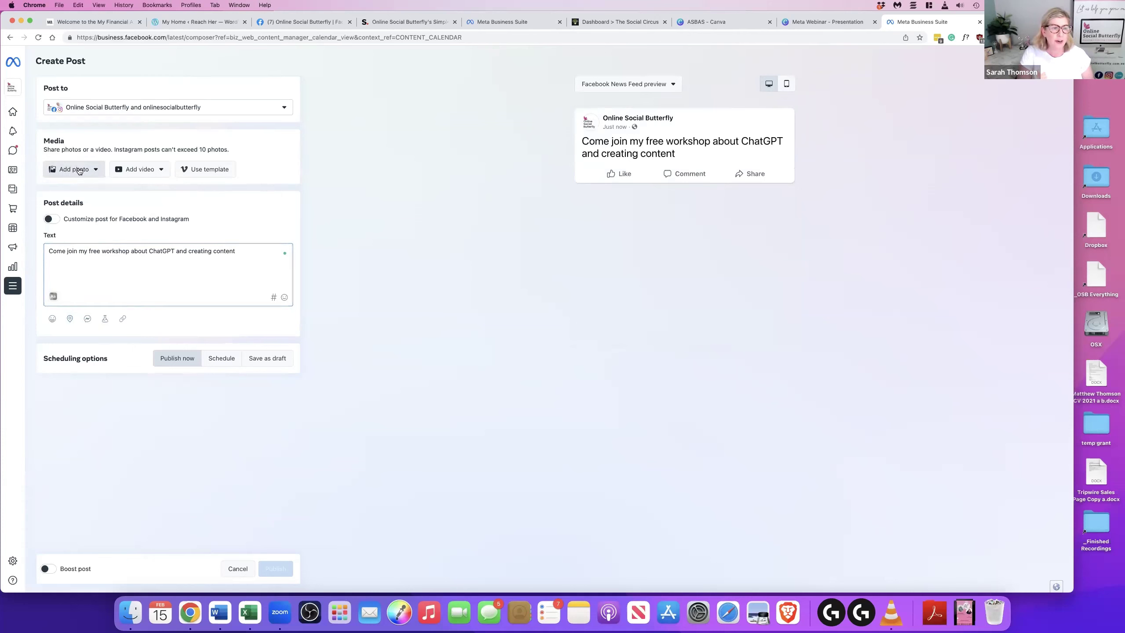
{"action": "left_click", "coordinate": [93, 192]}
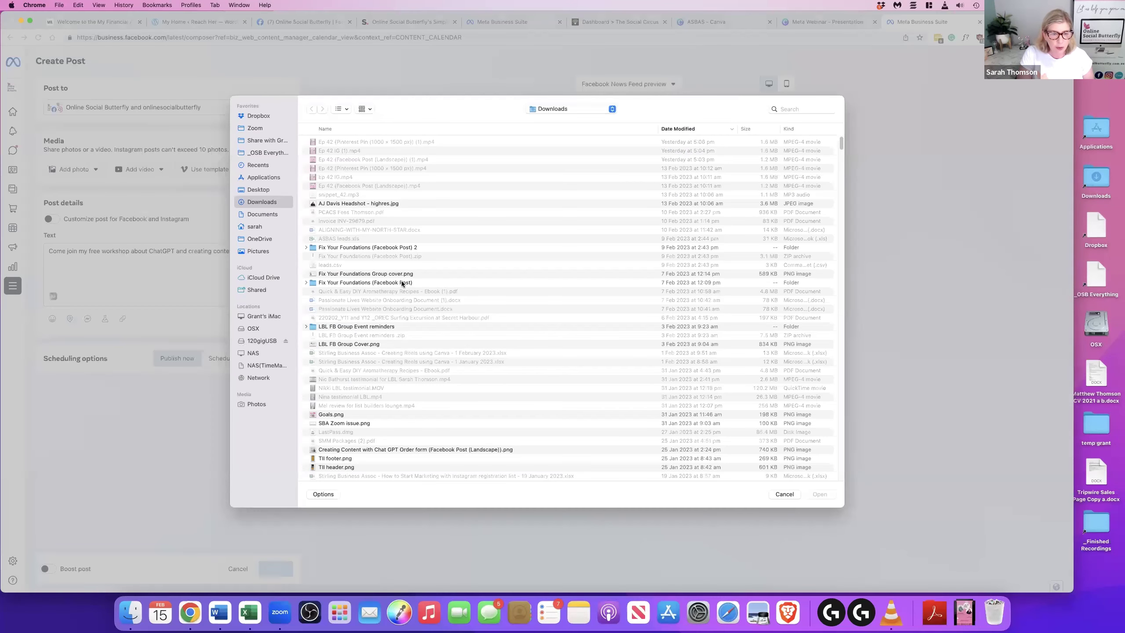
{"action": "double_click", "coordinate": [383, 450]}
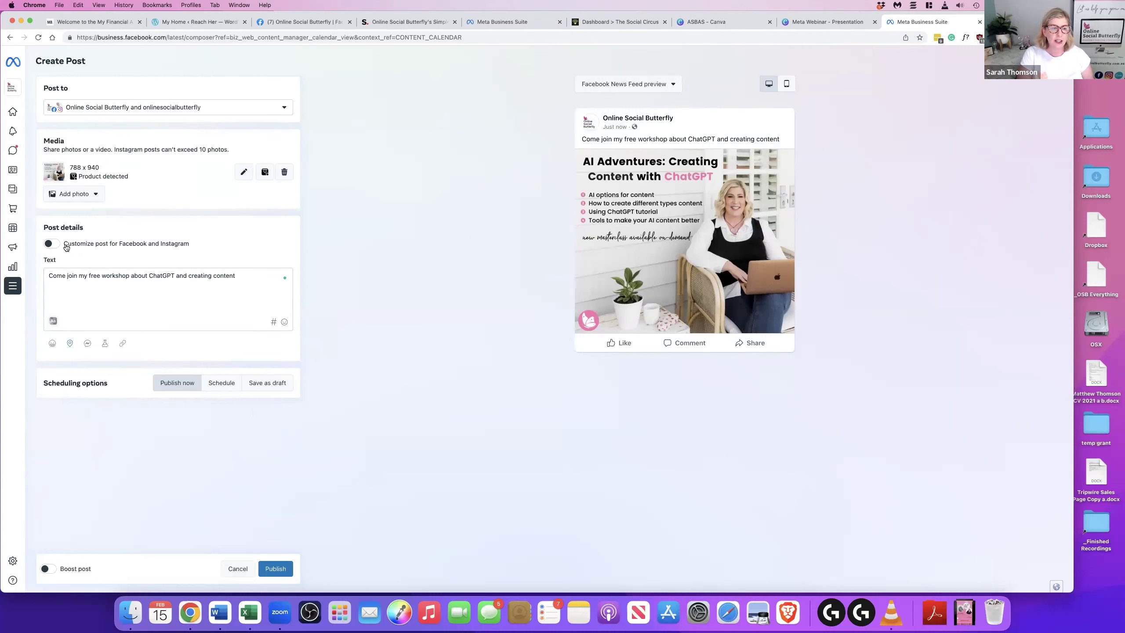
{"action": "left_click", "coordinate": [50, 243]}
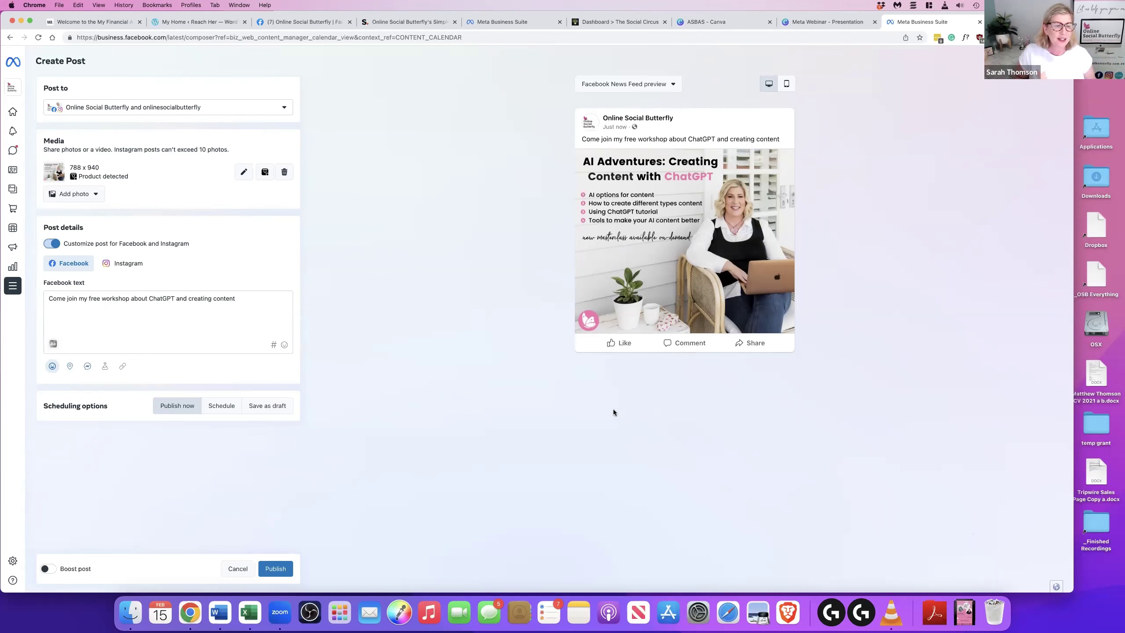
Step: Search the hashtags for "chatgpt" and select #chatgpt, #chatgpt3, #chatgptai and #chatgptbot for the Facebook text
{"action": "left_click", "coordinate": [274, 345]}
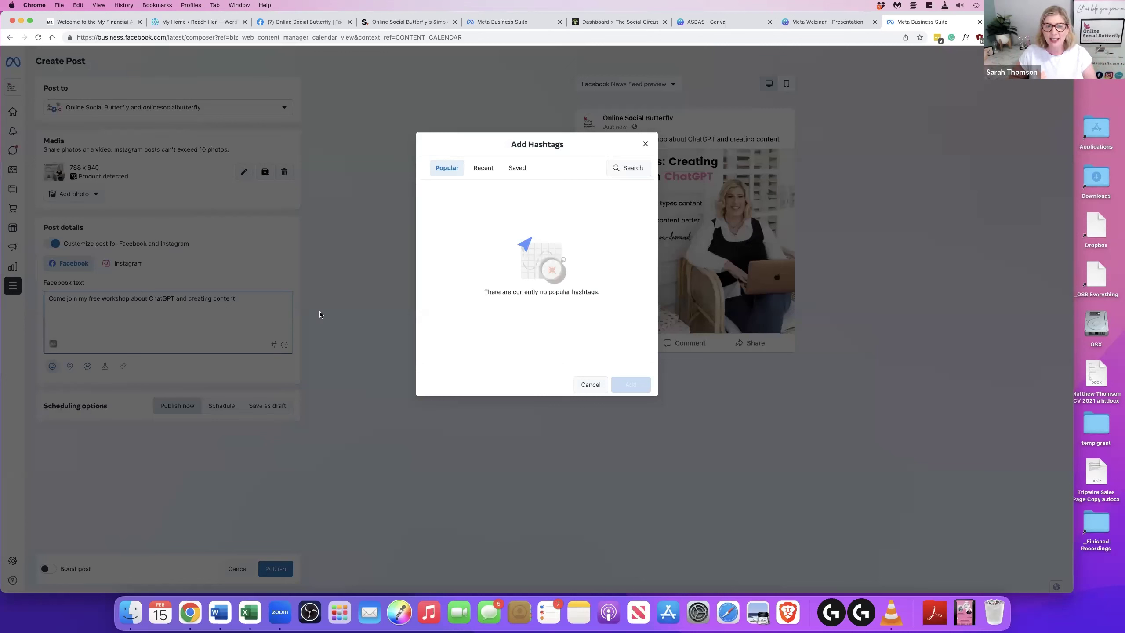
{"action": "left_click", "coordinate": [631, 169]}
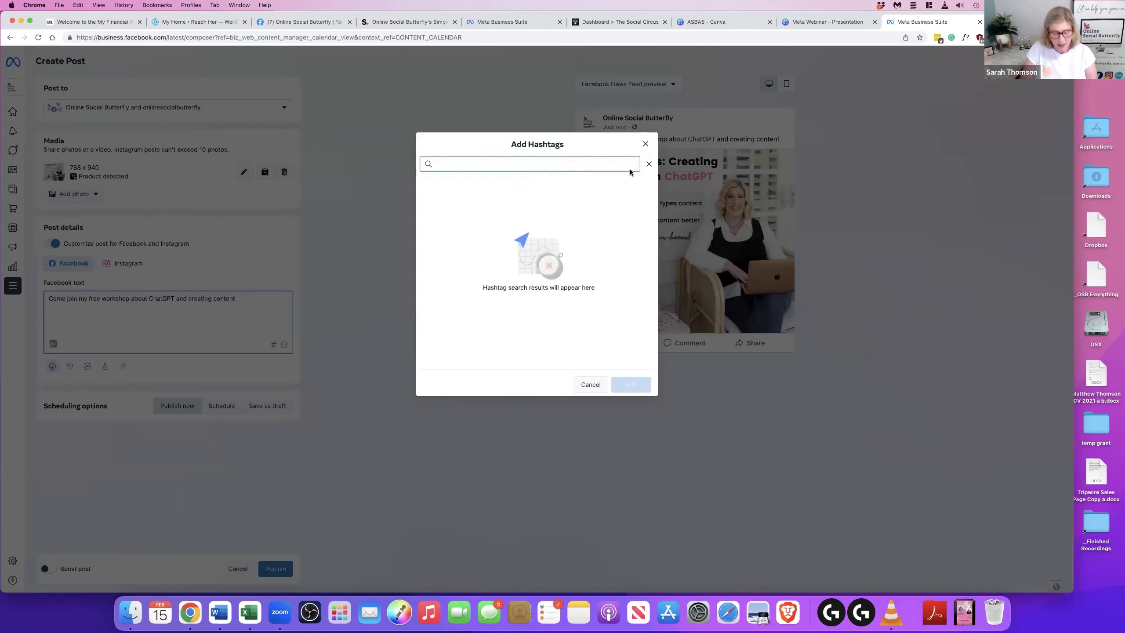
{"action": "type", "text": "chatgpt"}
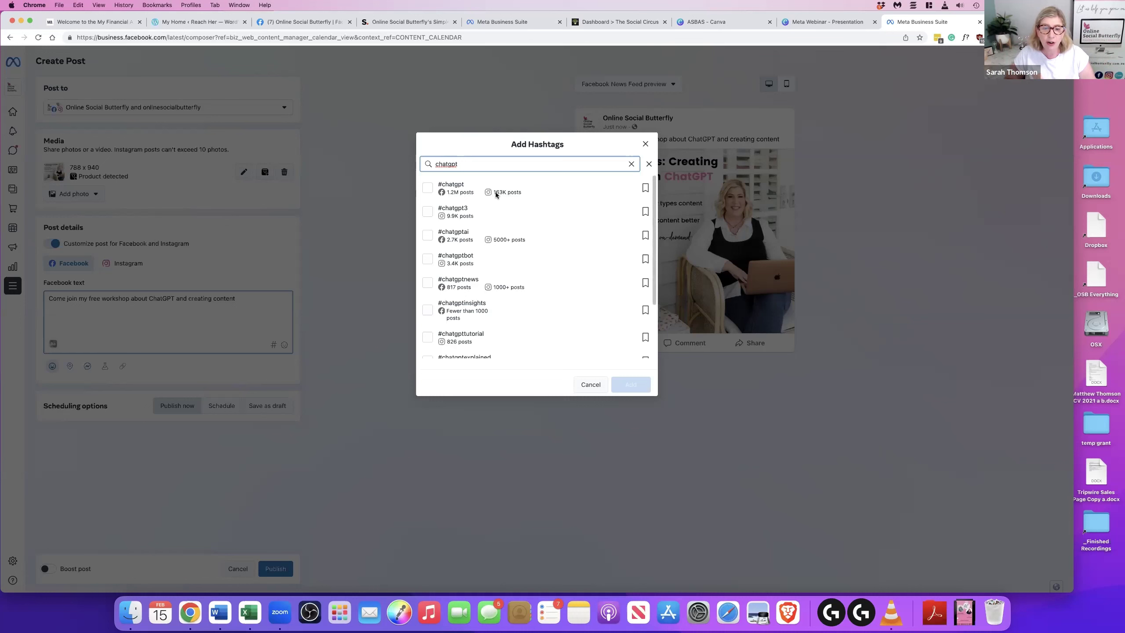
{"action": "left_click", "coordinate": [427, 190]}
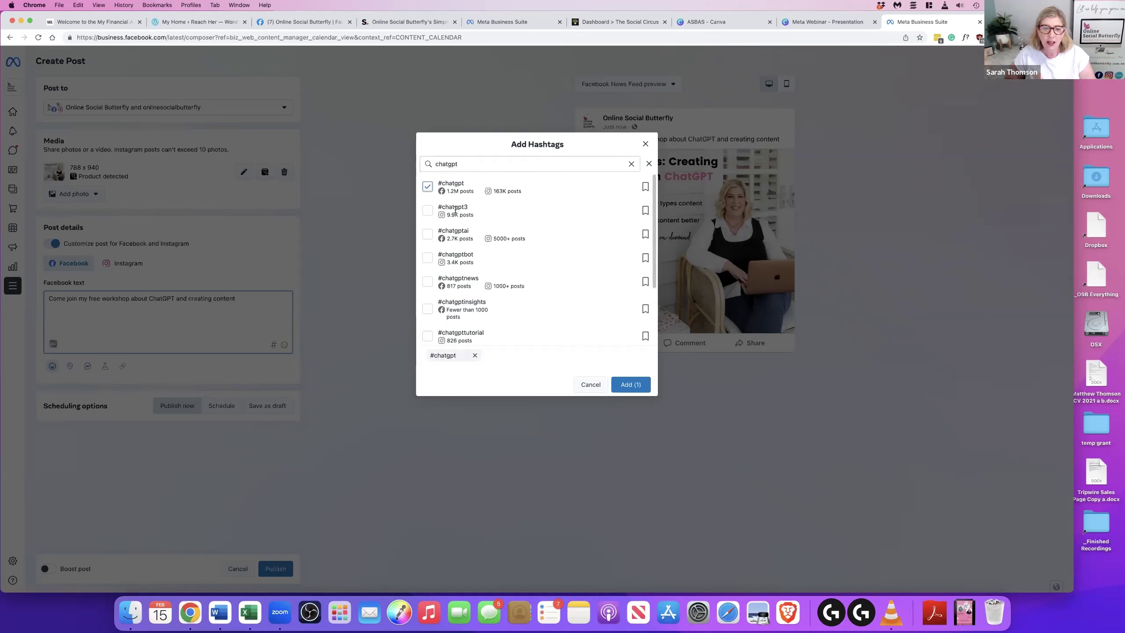
{"action": "left_click", "coordinate": [428, 212]}
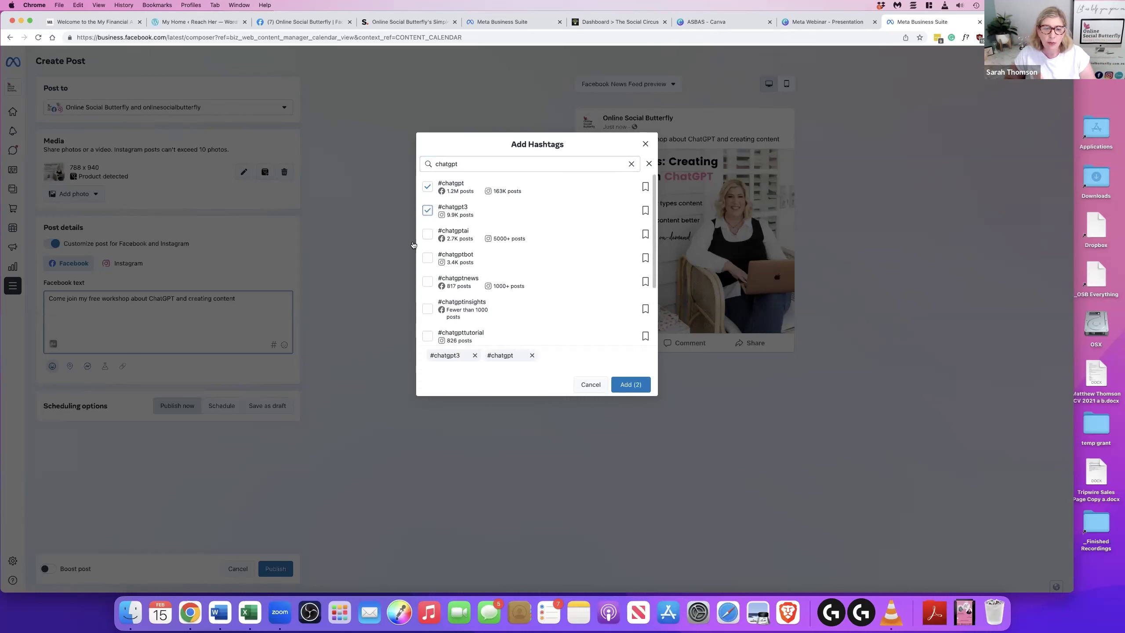
{"action": "left_click", "coordinate": [428, 235]}
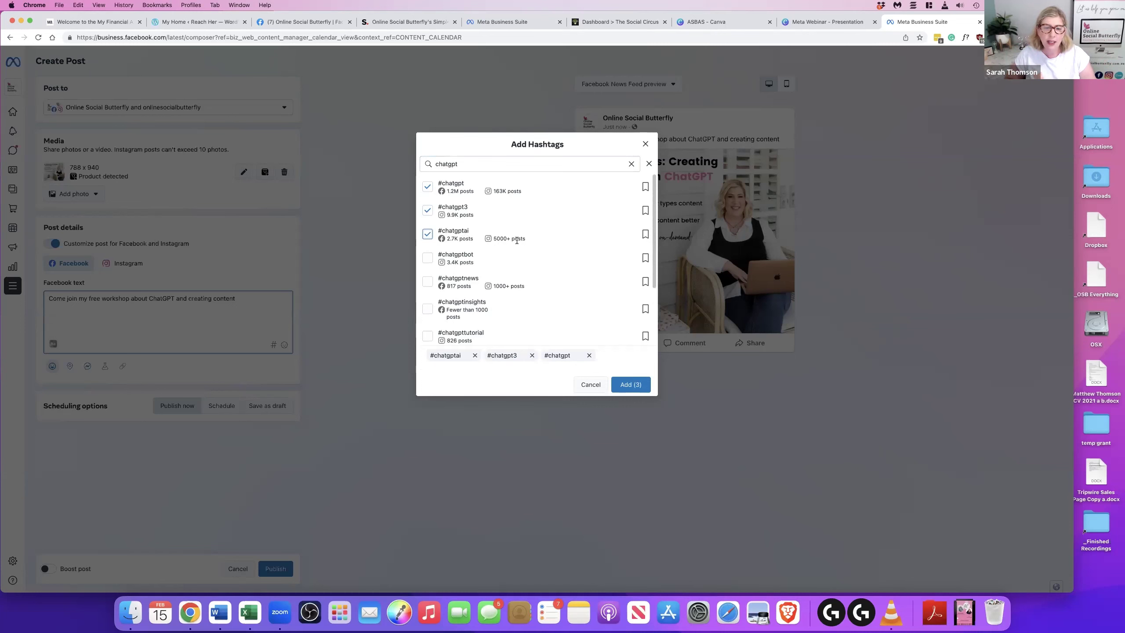
{"action": "left_click", "coordinate": [432, 259]}
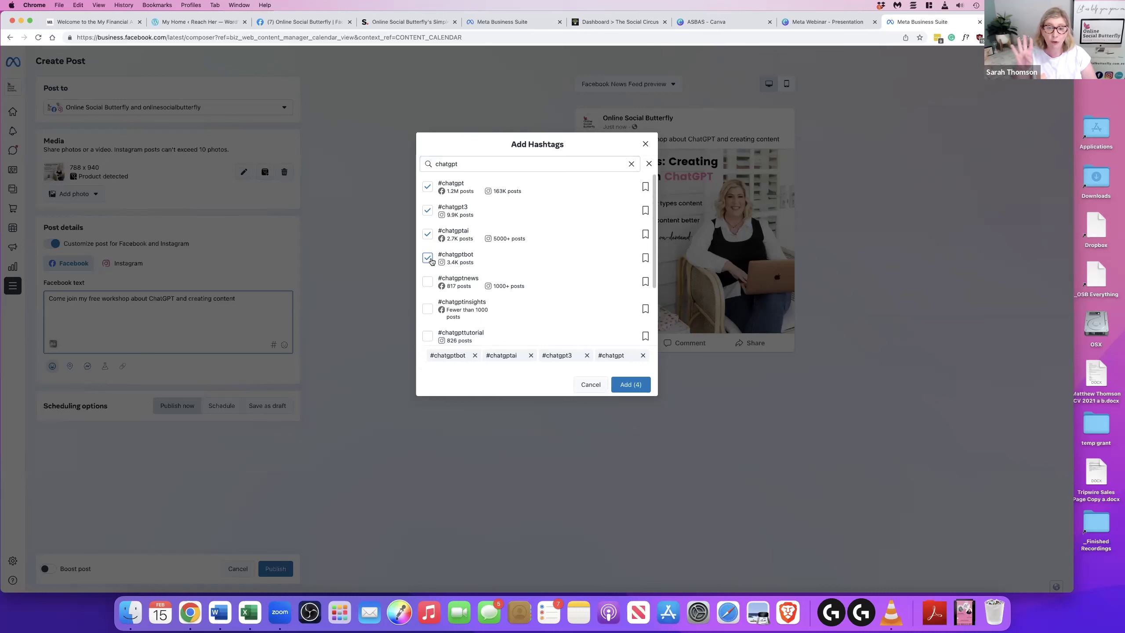
Step: Search the hashtags for "ai" without selecting more, then add the four chosen ChatGPT hashtags to the Facebook text
{"action": "left_click", "coordinate": [471, 164]}
{"action": "key", "text": "super+a"}
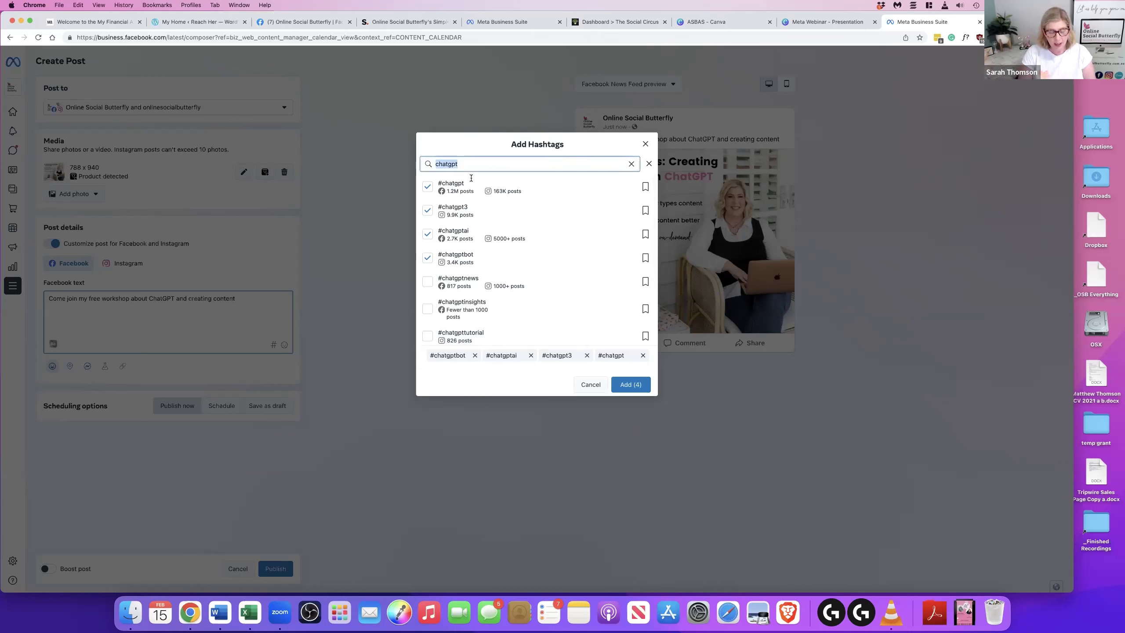
{"action": "type", "text": "ai"}
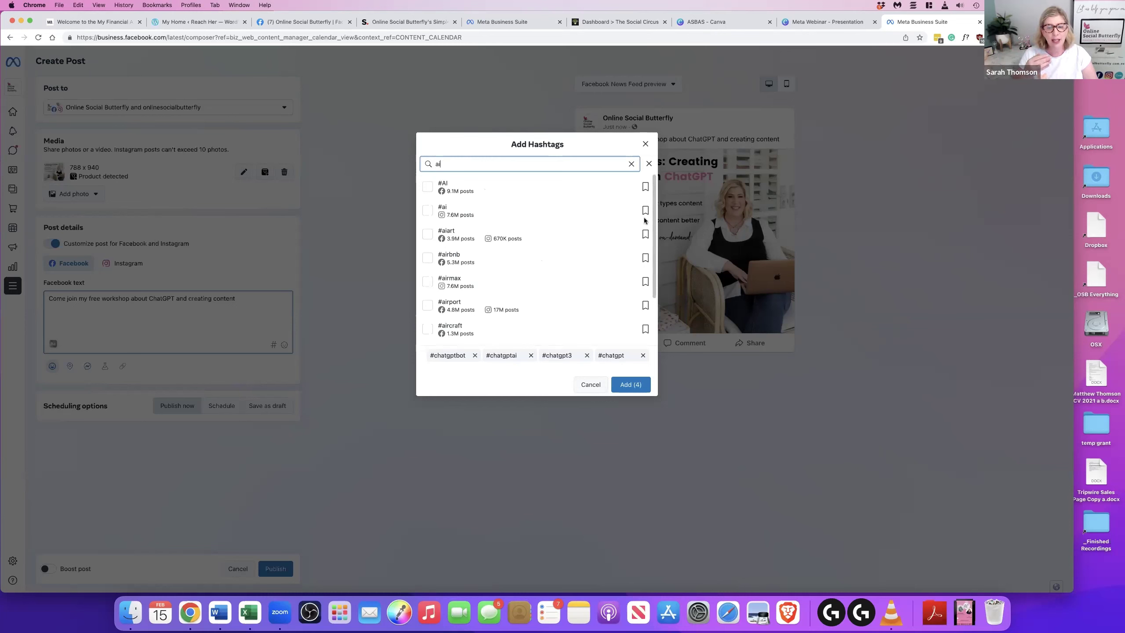
{"action": "left_click", "coordinate": [624, 384]}
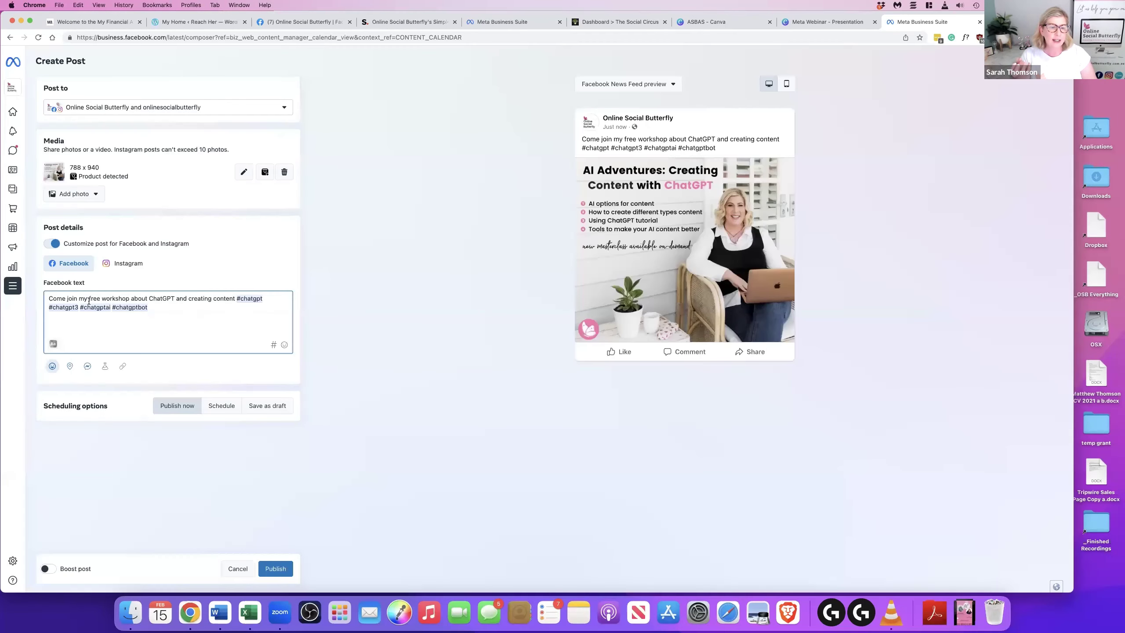
Step: Move the hashtags below the Facebook post's sentence, separated from it by a blank line
{"action": "left_click", "coordinate": [233, 305]}
{"action": "key", "text": "Return"}
{"action": "key", "text": "Return"}
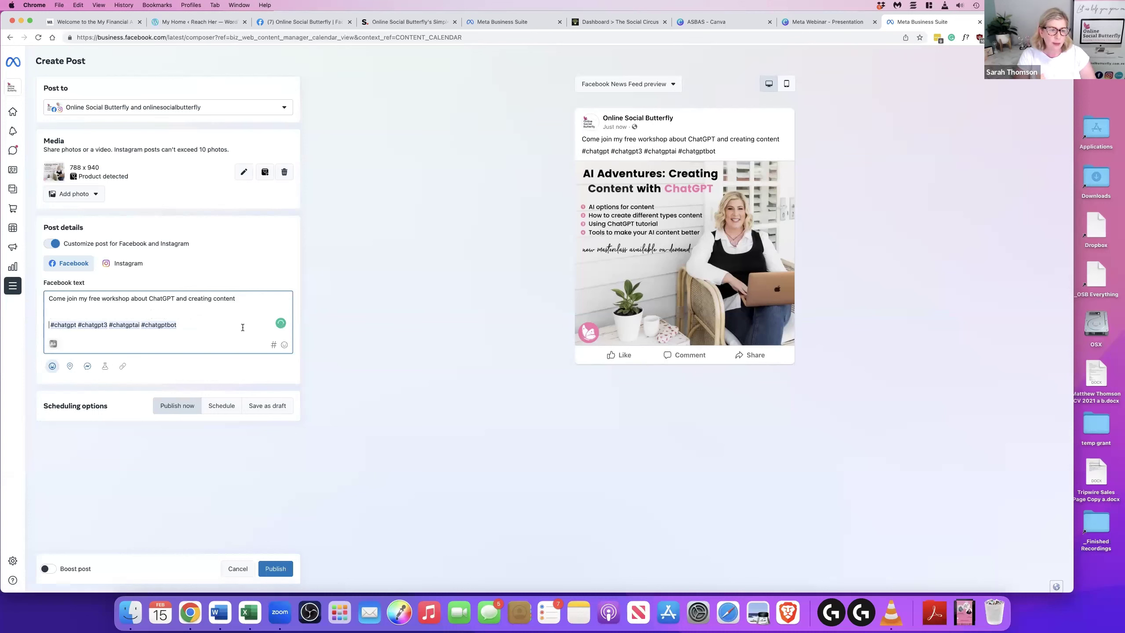
Step: Show the Instagram version of the customized post with its own text and feed preview
{"action": "left_click", "coordinate": [131, 271]}
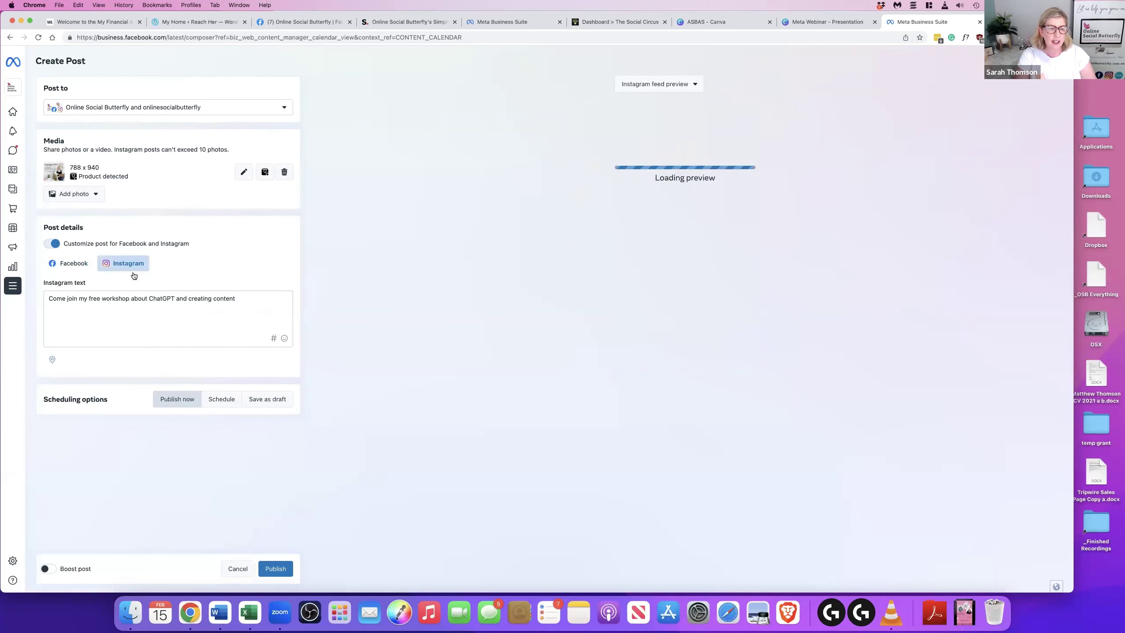
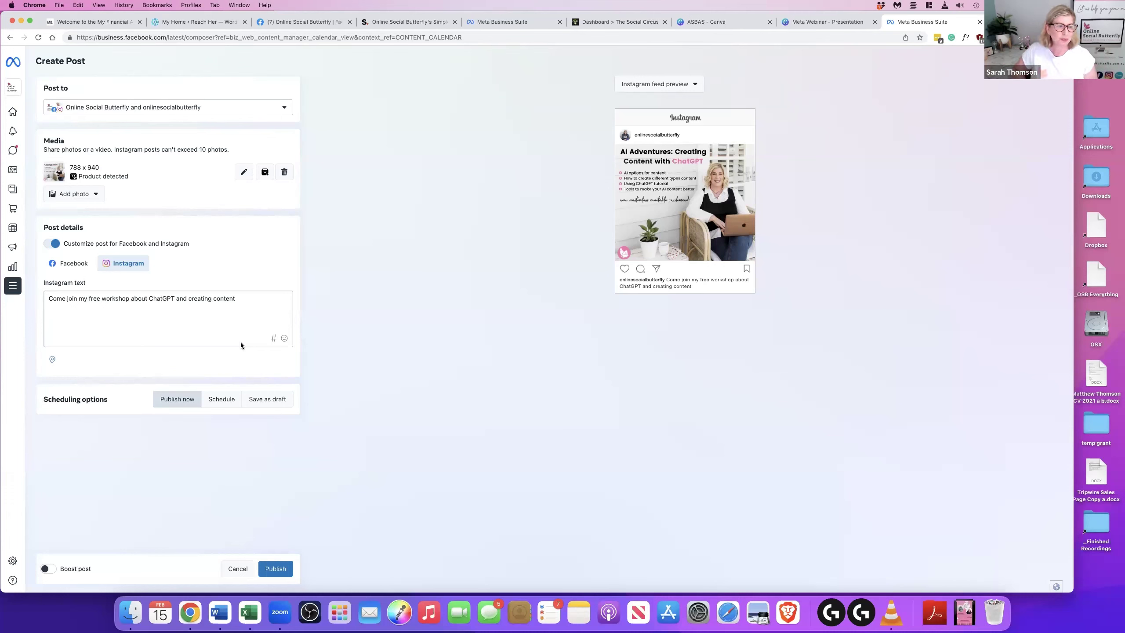
Step: Open the Ads summary and compare it with the ad management options on the Online Social Butterfly Facebook Page
{"action": "mouse_move", "coordinate": [9, 227]}
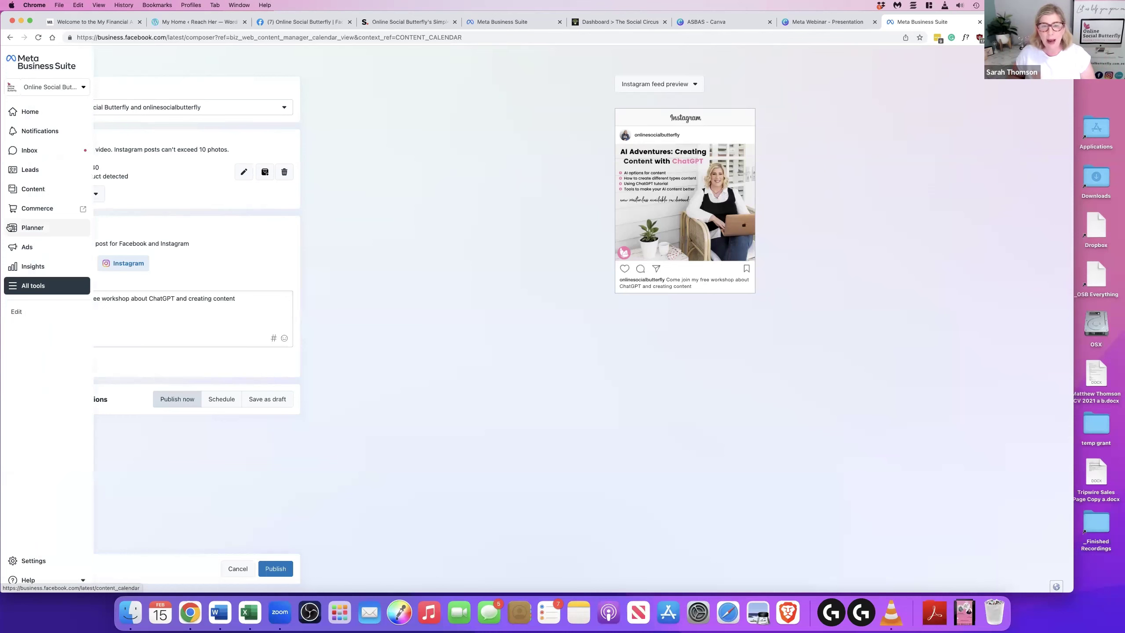
{"action": "left_click", "coordinate": [16, 253]}
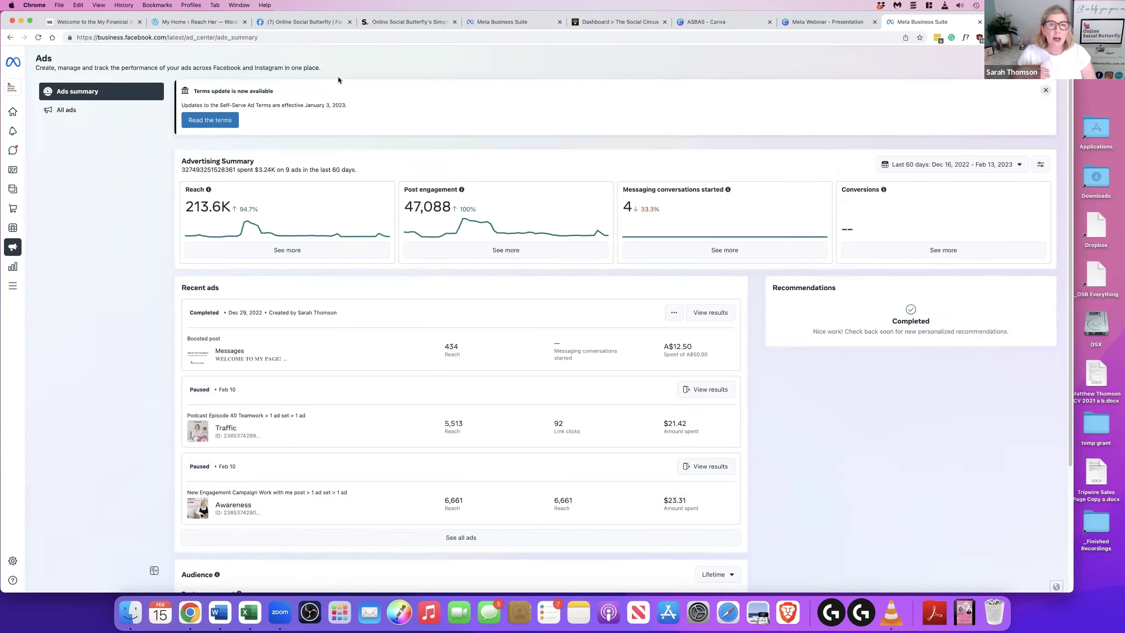
{"action": "left_click", "coordinate": [288, 22]}
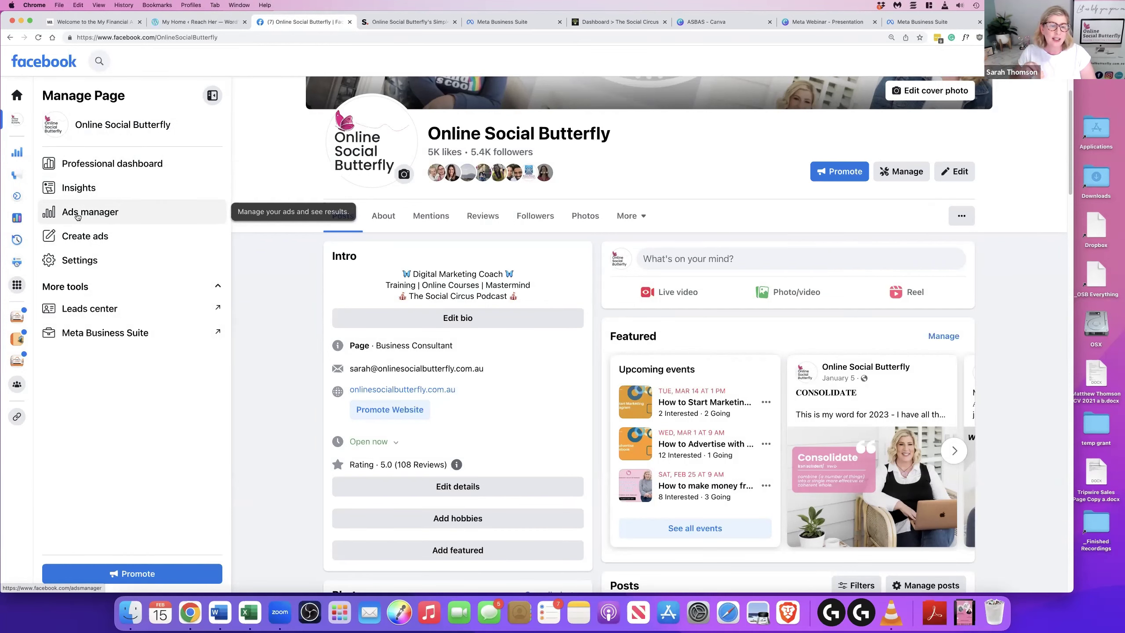
{"action": "left_click", "coordinate": [925, 23]}
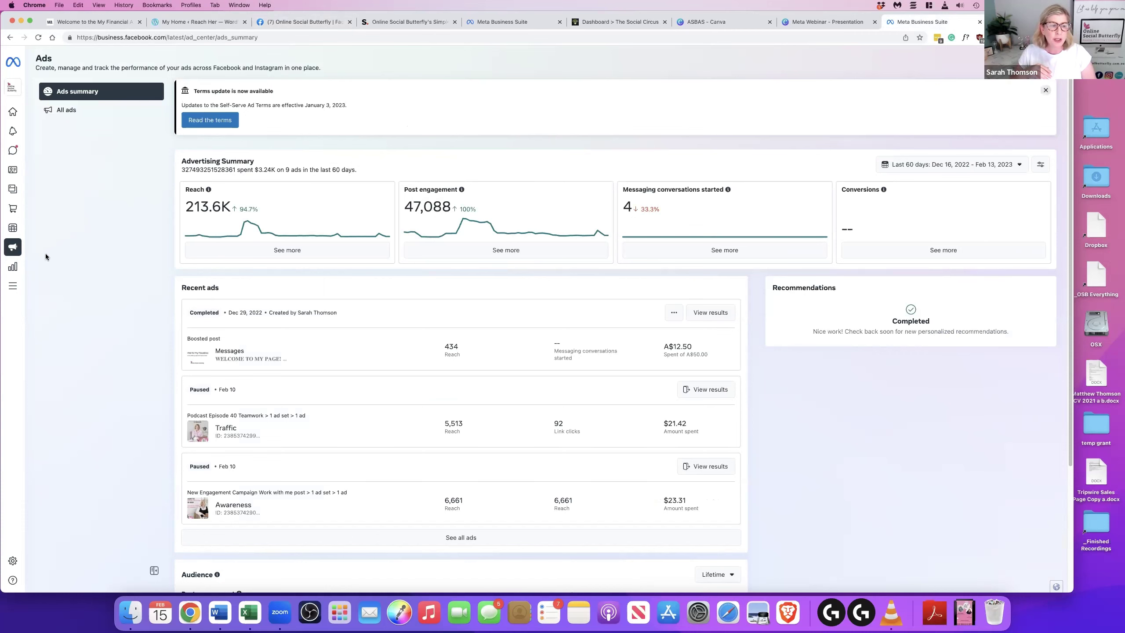
Step: In Insights, create a Grow followers goal for the Facebook Page and Instagram, using the Advanced target for Facebook
{"action": "left_click", "coordinate": [28, 263]}
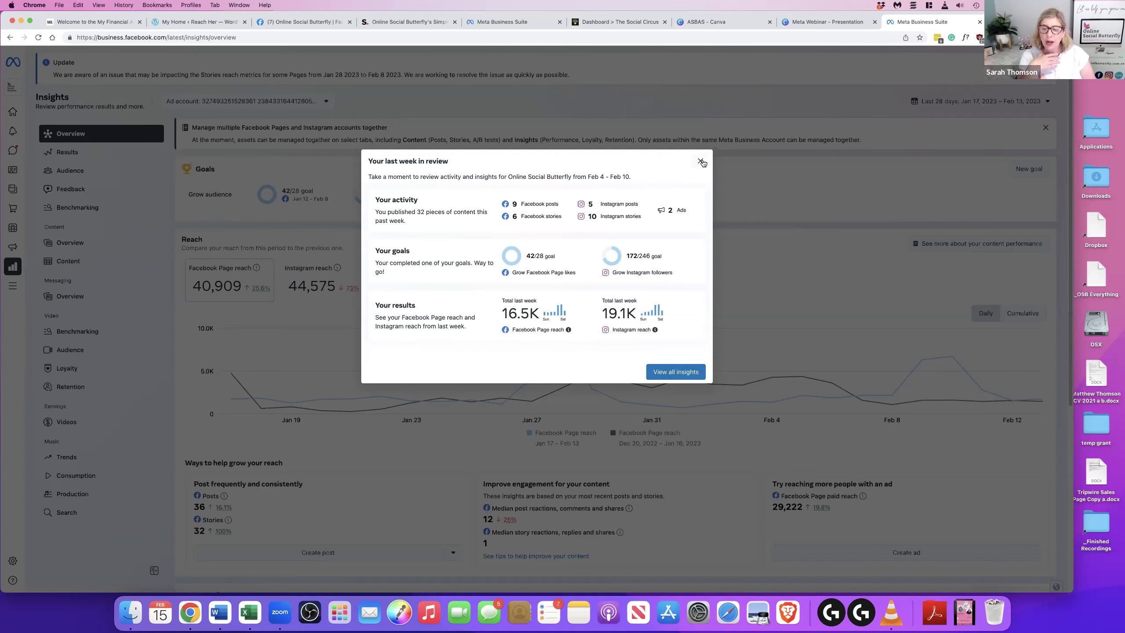
{"action": "left_click", "coordinate": [672, 373]}
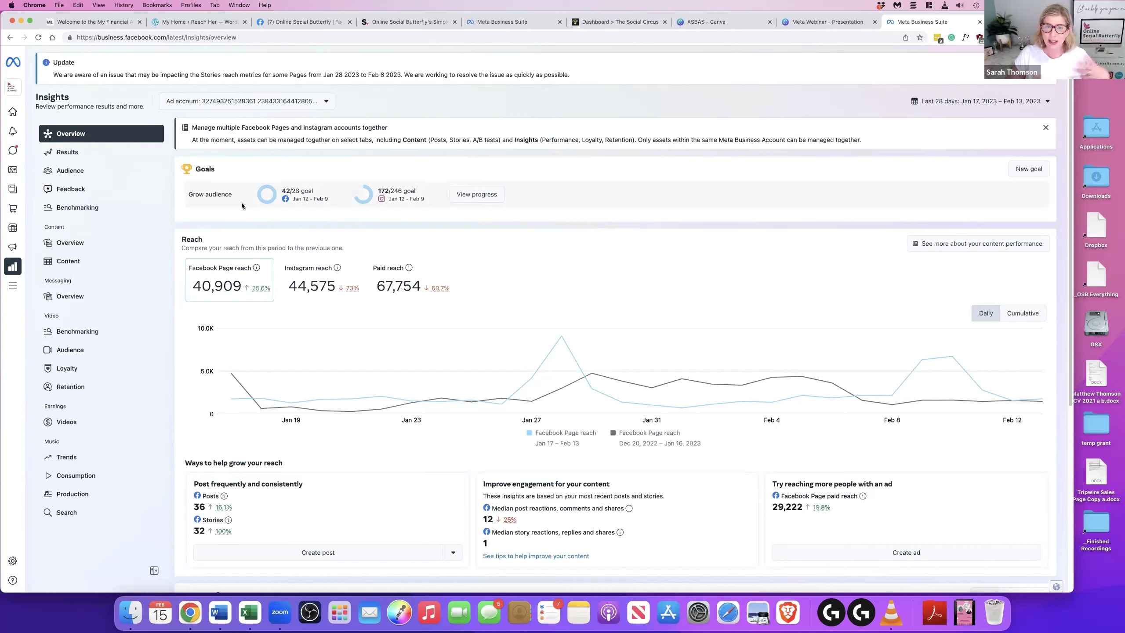
{"action": "left_click", "coordinate": [1023, 174]}
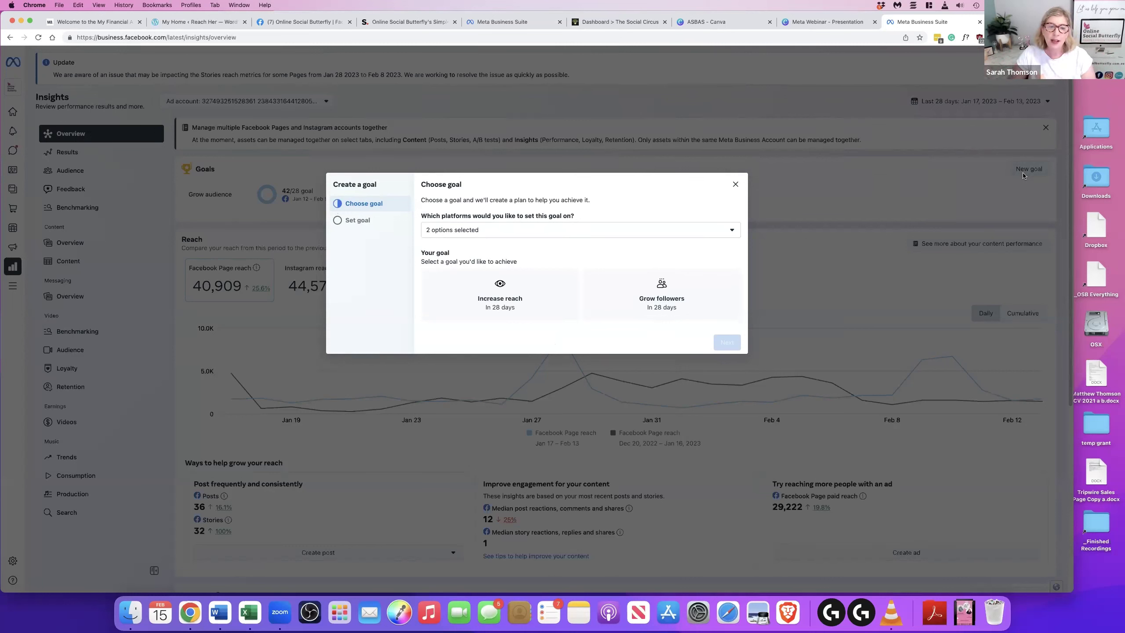
{"action": "left_click", "coordinate": [714, 234]}
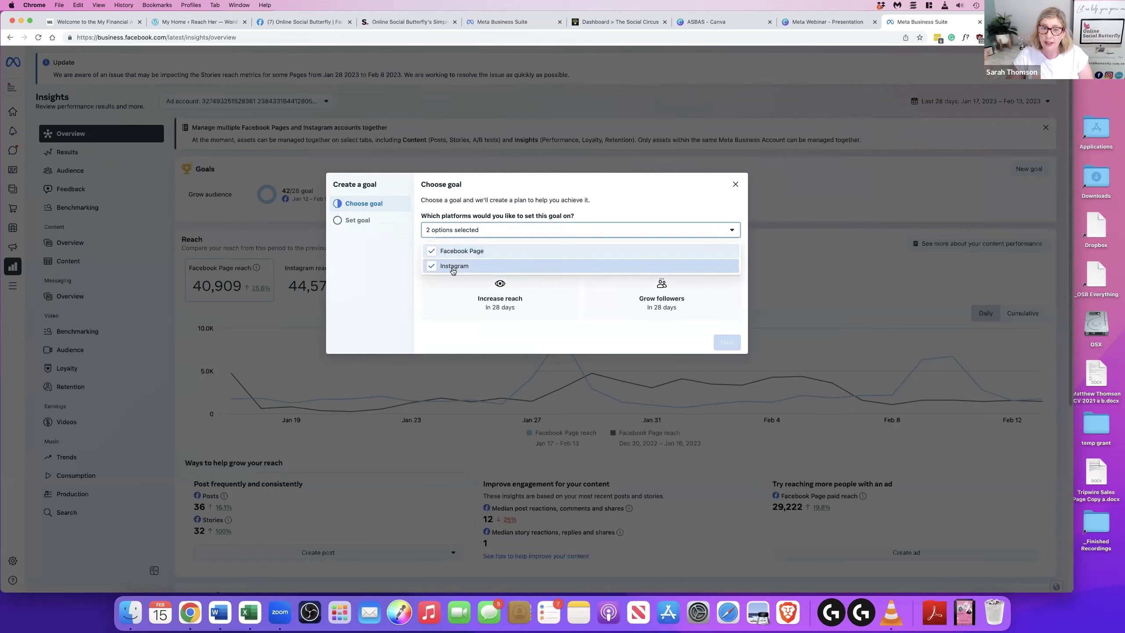
{"action": "left_click", "coordinate": [698, 201]}
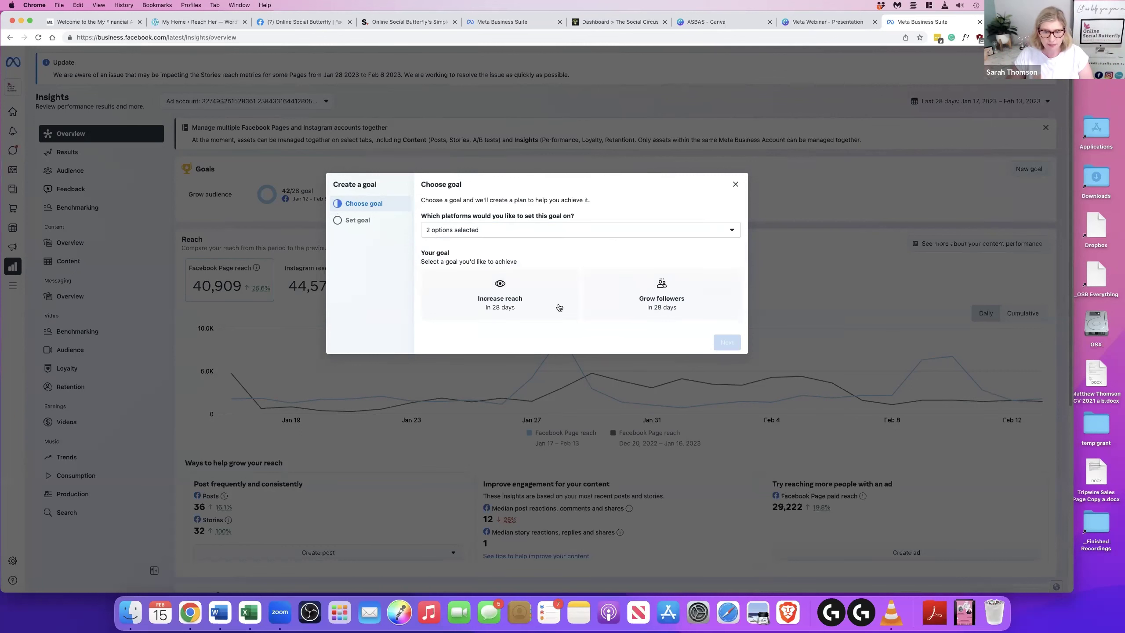
{"action": "left_click", "coordinate": [649, 305]}
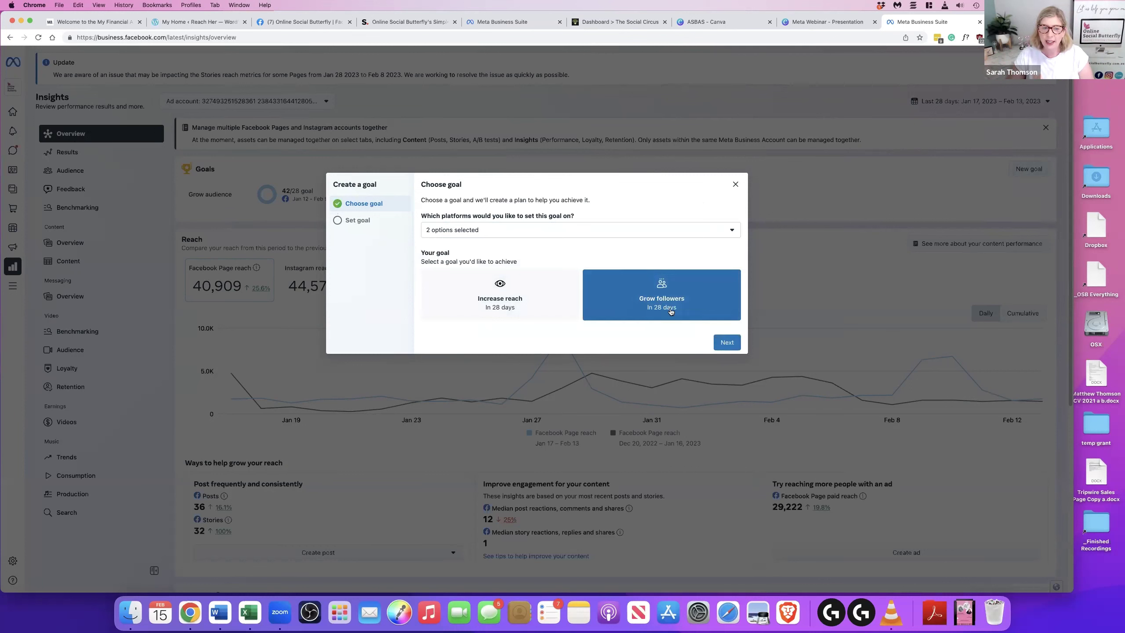
{"action": "left_click", "coordinate": [727, 344]}
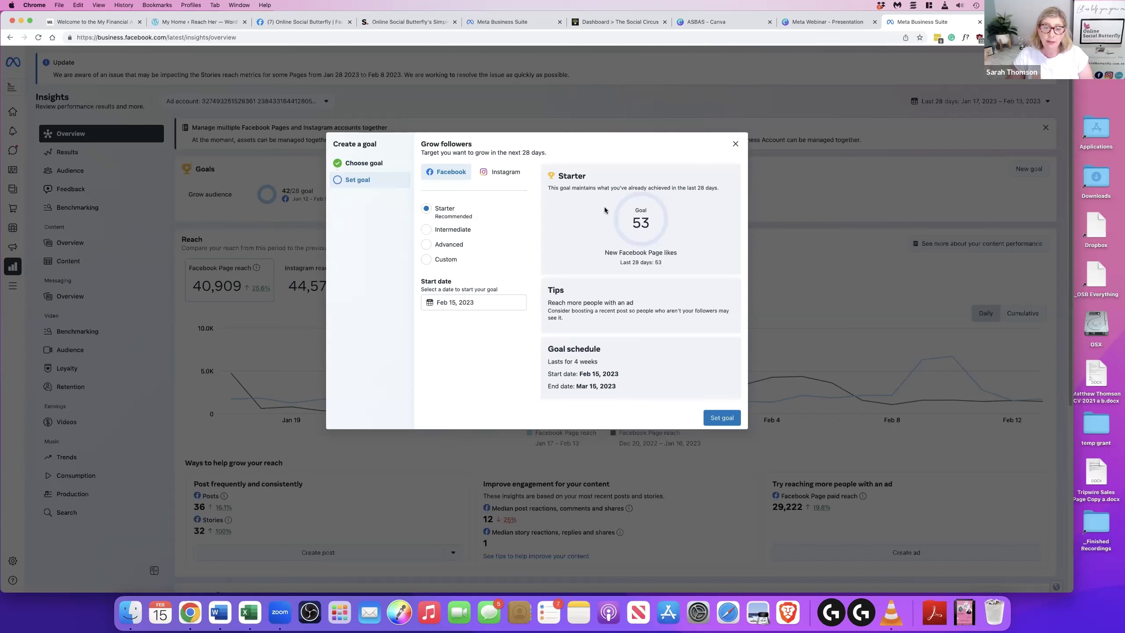
{"action": "left_click", "coordinate": [460, 246]}
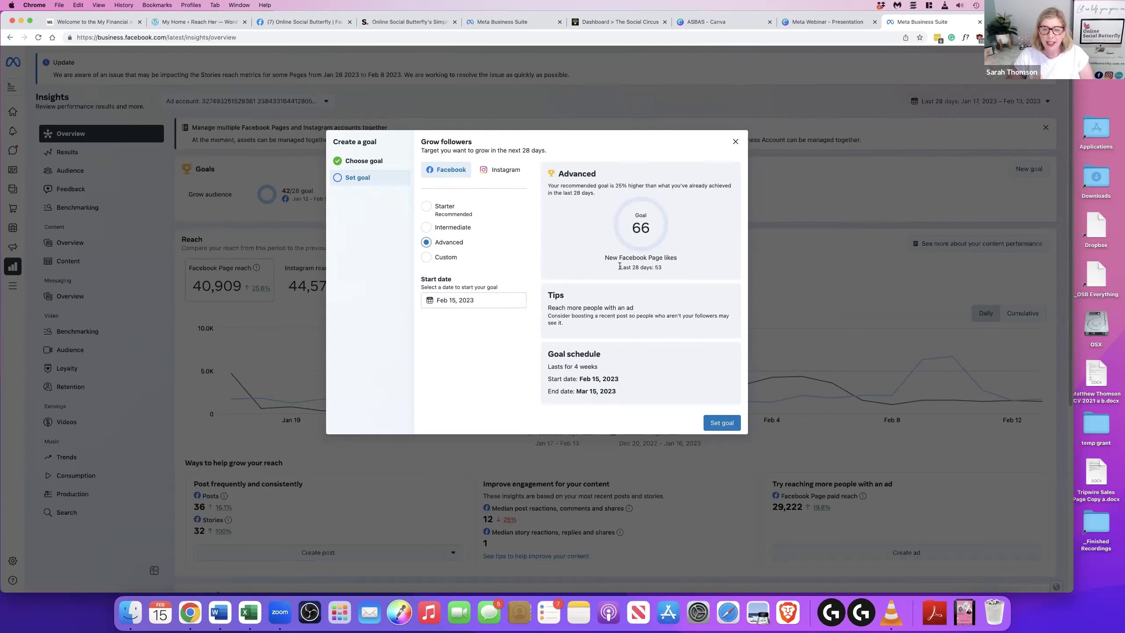
{"action": "triple_click", "coordinate": [665, 268]}
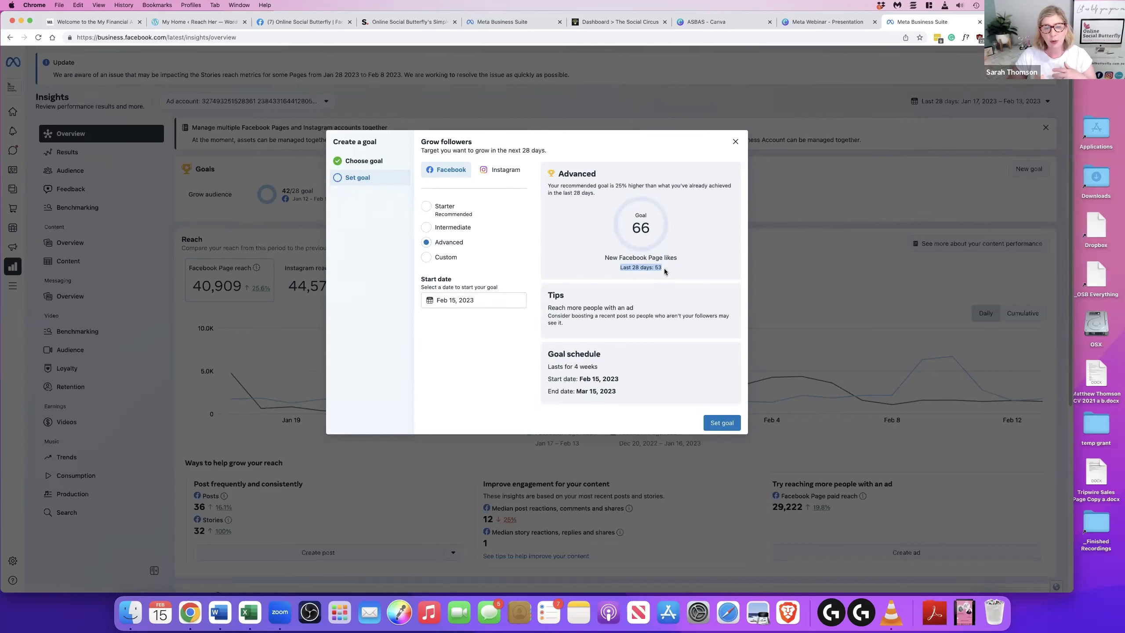
{"action": "left_click", "coordinate": [710, 427]}
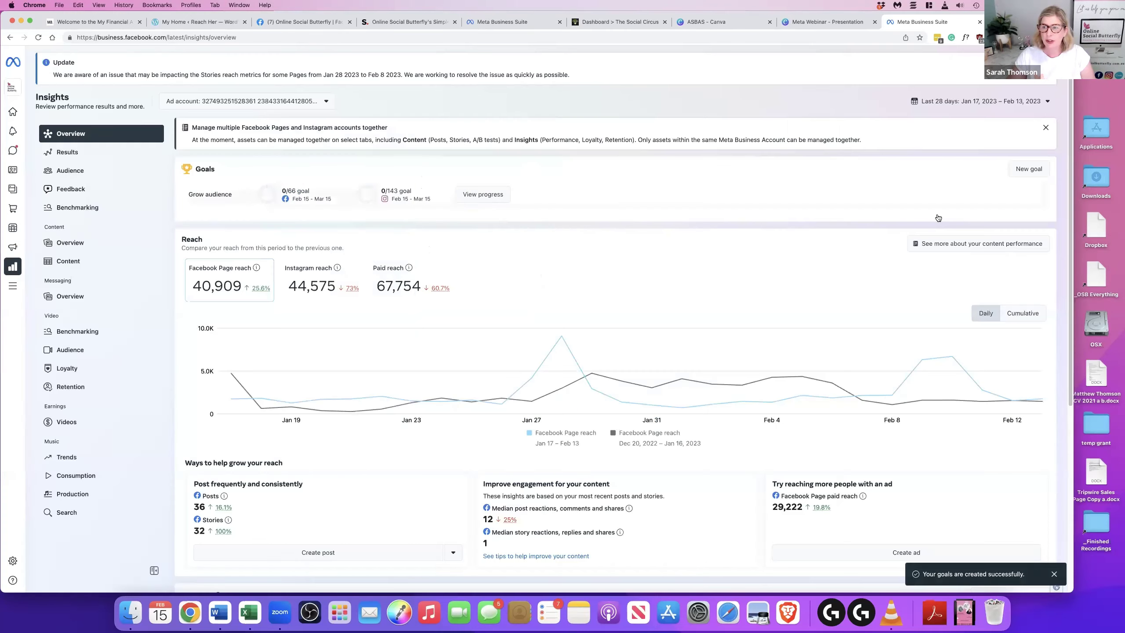
Step: Create another Grow followers goal for Instagram only, using the Advanced target
{"action": "left_click", "coordinate": [1028, 168]}
{"action": "left_click", "coordinate": [515, 230]}
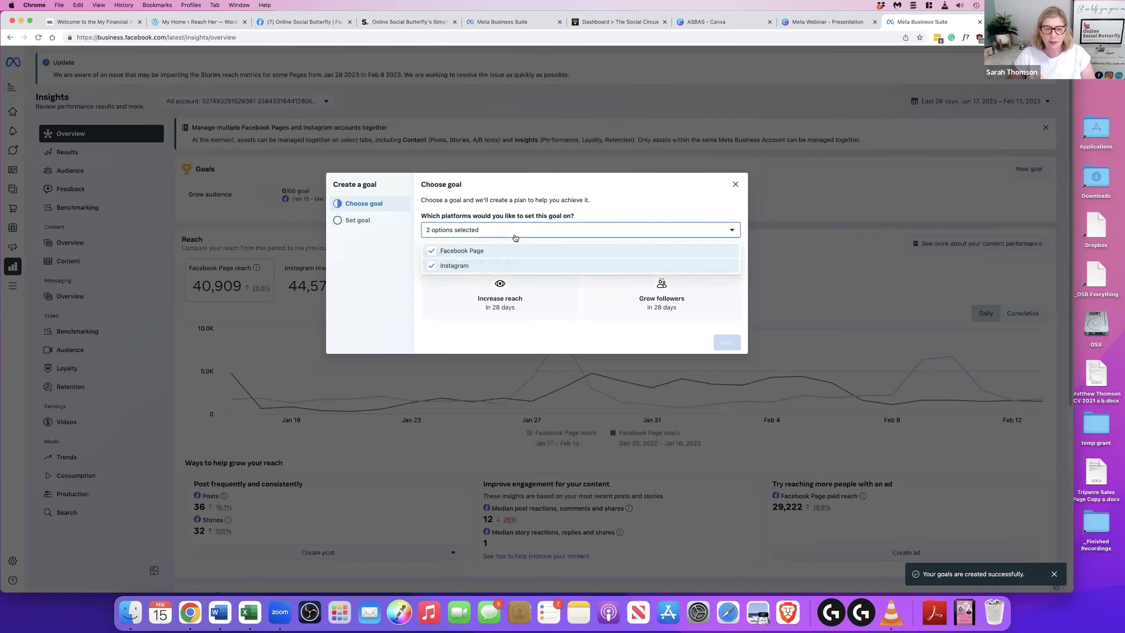
{"action": "left_click", "coordinate": [460, 251]}
{"action": "left_click", "coordinate": [655, 337]}
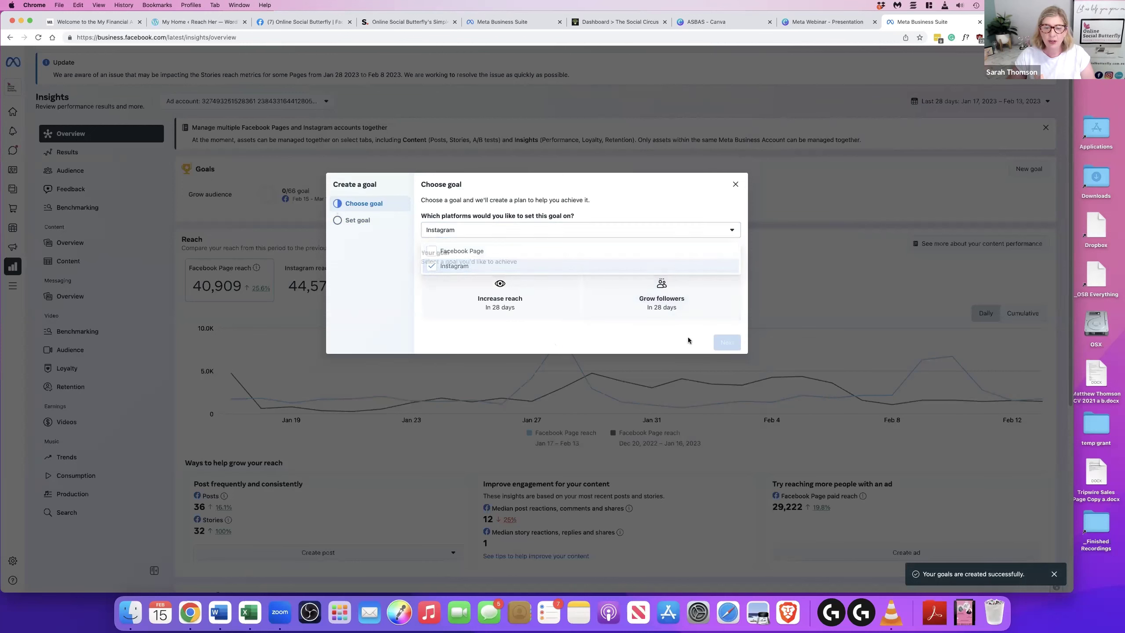
{"action": "left_click", "coordinate": [679, 313]}
{"action": "left_click", "coordinate": [726, 342]}
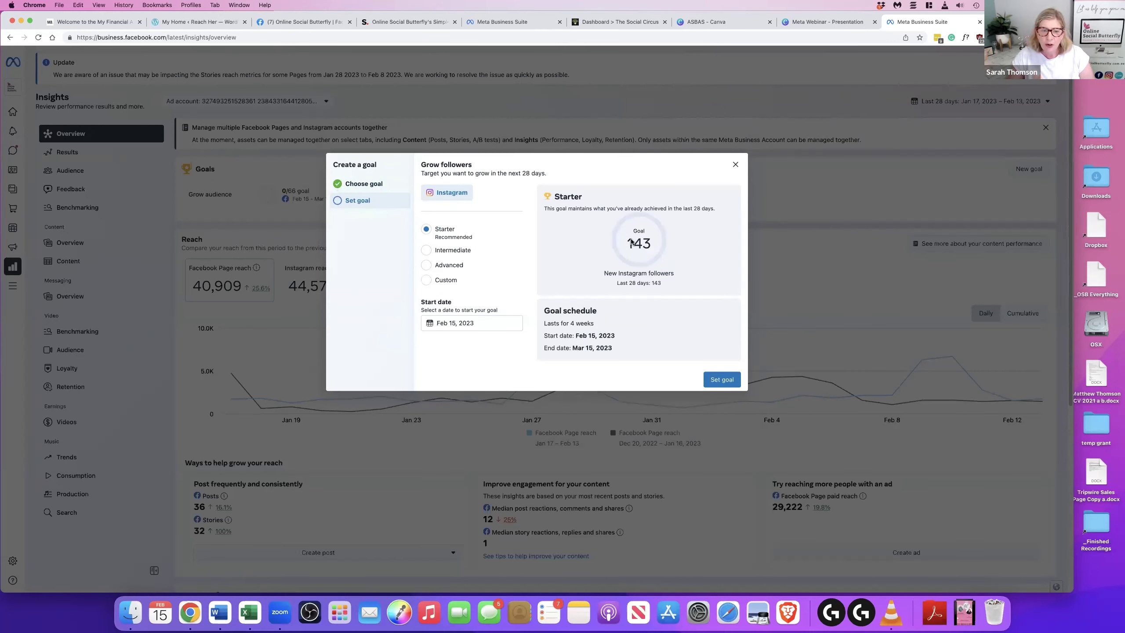
{"action": "left_click", "coordinate": [426, 250]}
{"action": "left_click", "coordinate": [426, 263]}
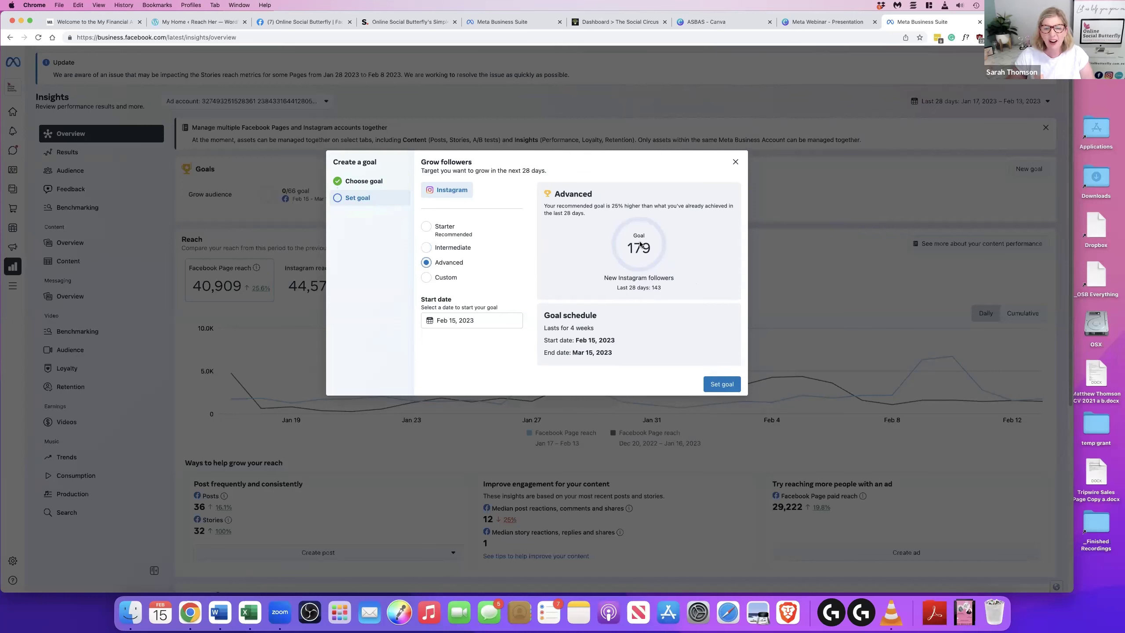
{"action": "left_click", "coordinate": [716, 382]}
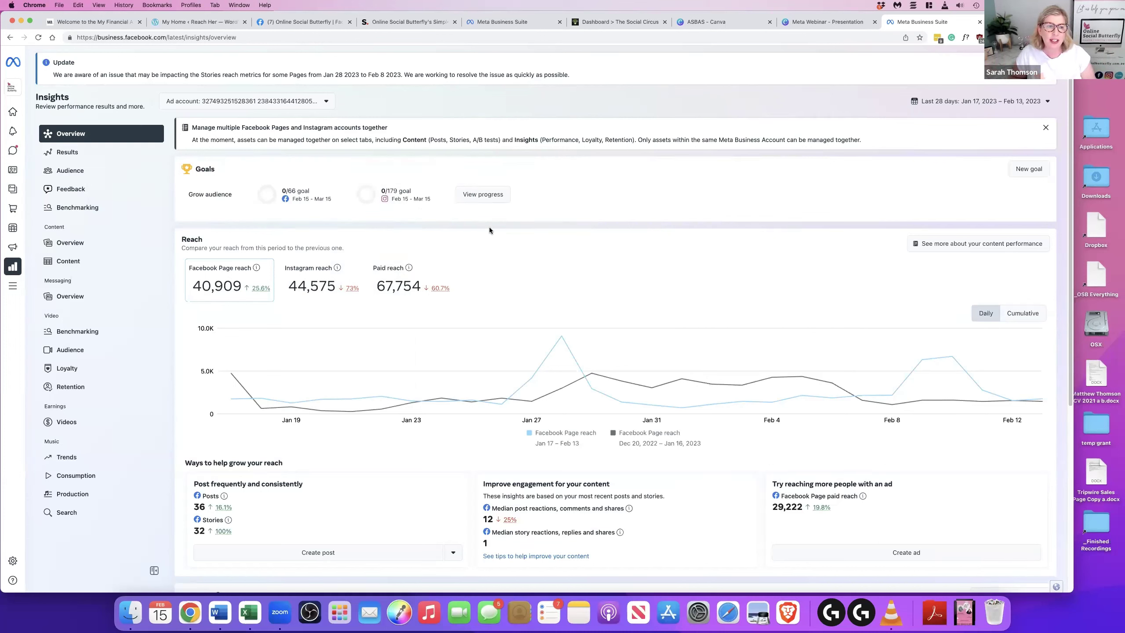
Step: Examine the Insights overview and the audience report's age, gender, top city and top country breakdowns for Facebook and Instagram
{"action": "scroll", "coordinate": [601, 218], "scroll_direction": "down", "scroll_amount": 3}
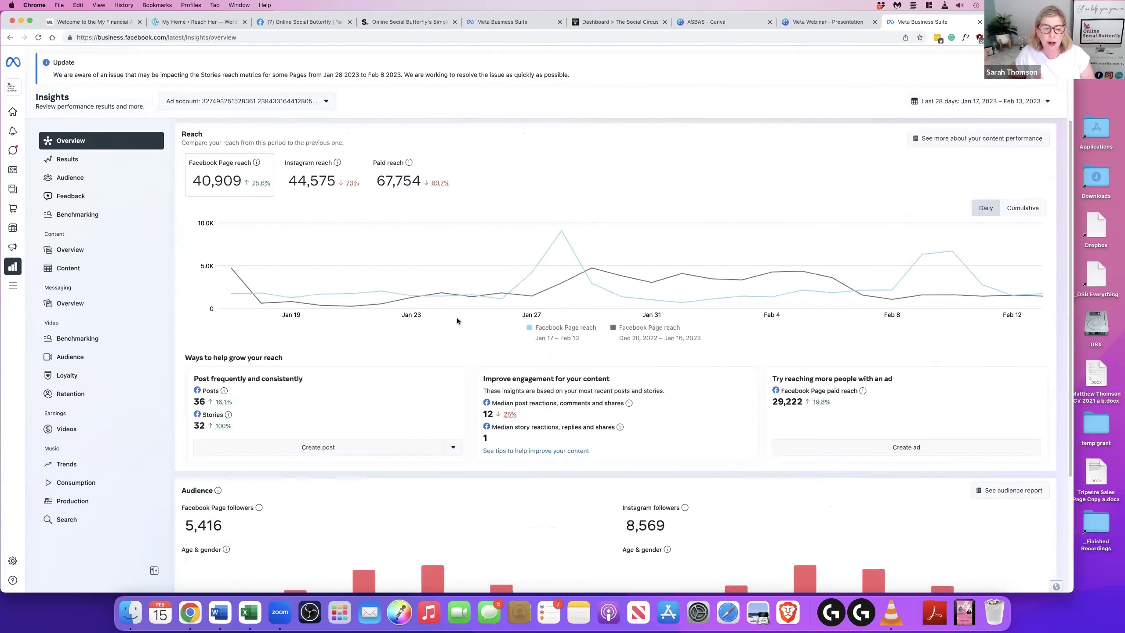
{"action": "scroll", "coordinate": [457, 318], "scroll_direction": "down", "scroll_amount": 5}
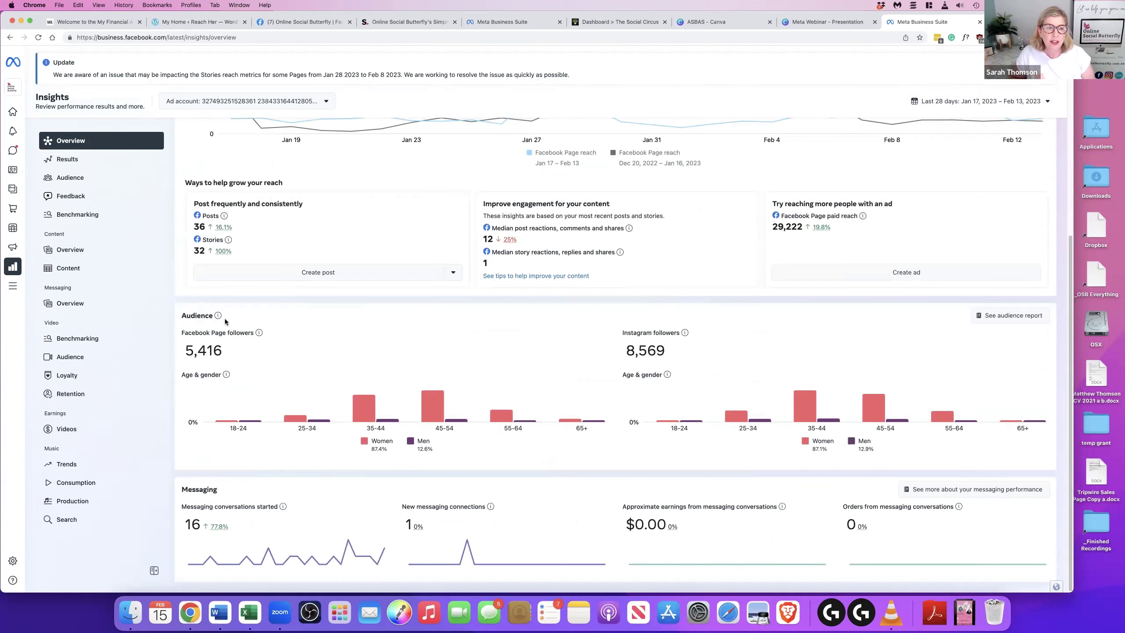
{"action": "left_click", "coordinate": [987, 317]}
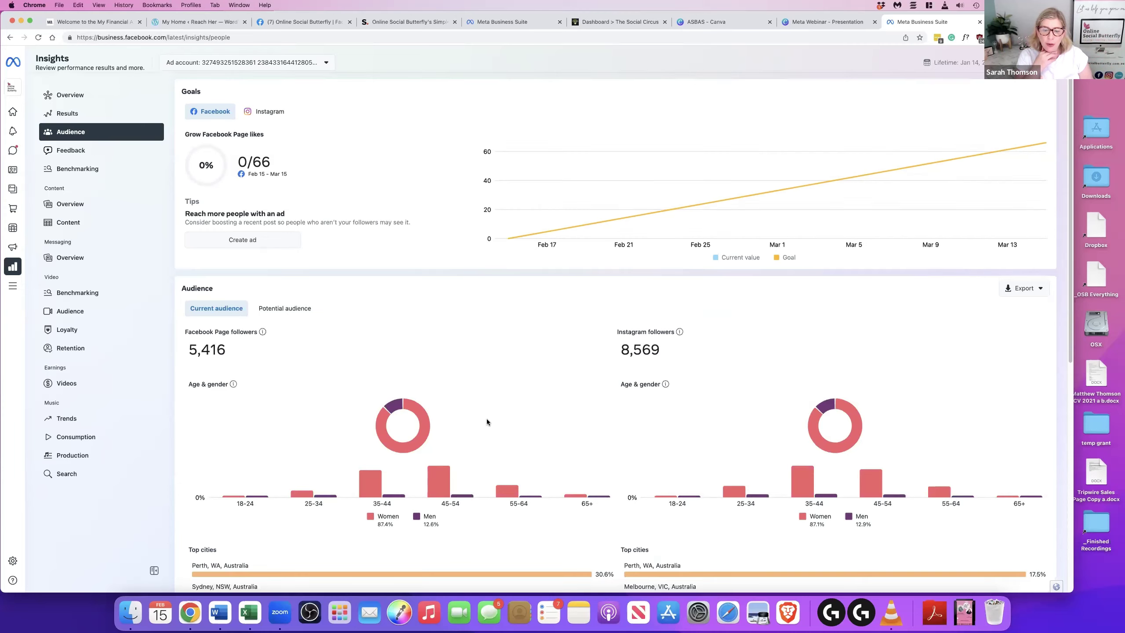
{"action": "scroll", "coordinate": [486, 422], "scroll_direction": "down", "scroll_amount": 5}
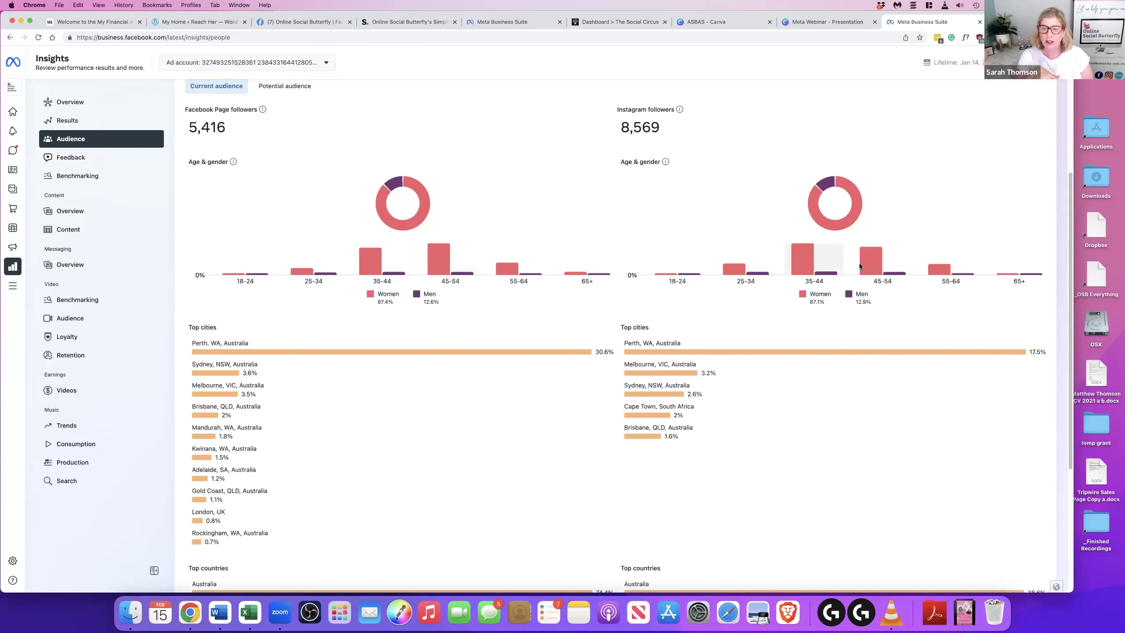
{"action": "mouse_move", "coordinate": [860, 266]}
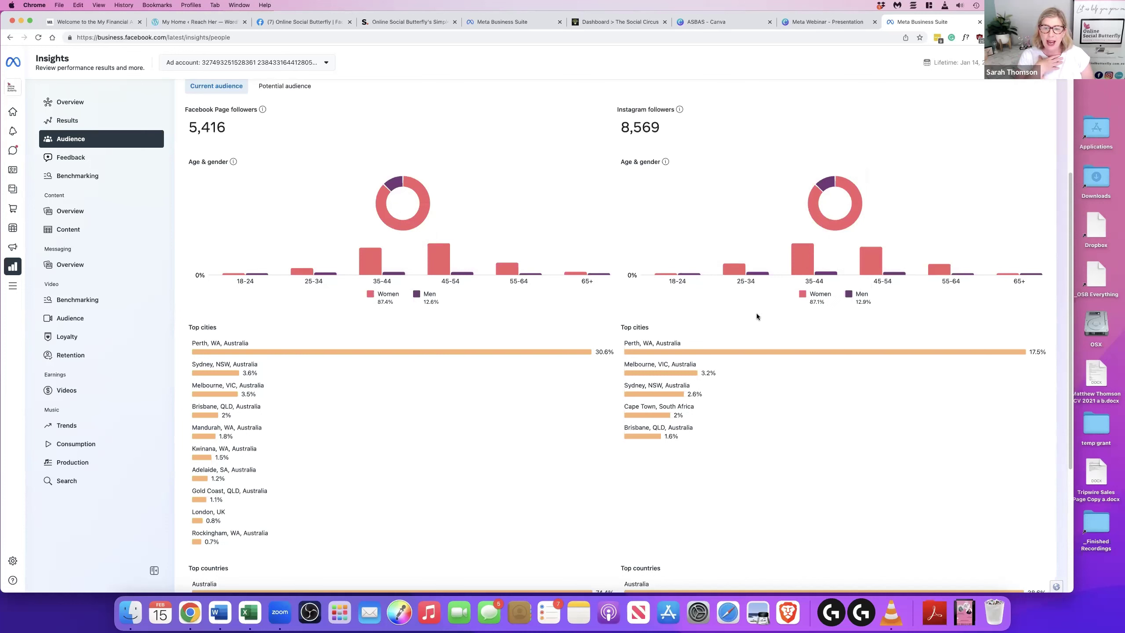
{"action": "mouse_move", "coordinate": [691, 273]}
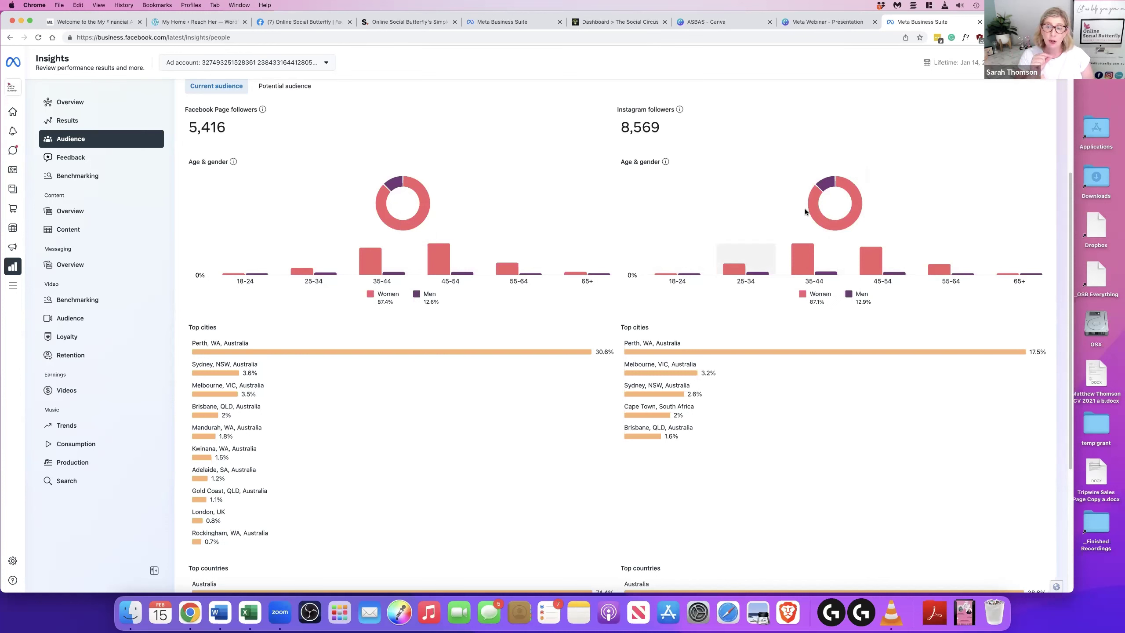
{"action": "mouse_move", "coordinate": [654, 269]}
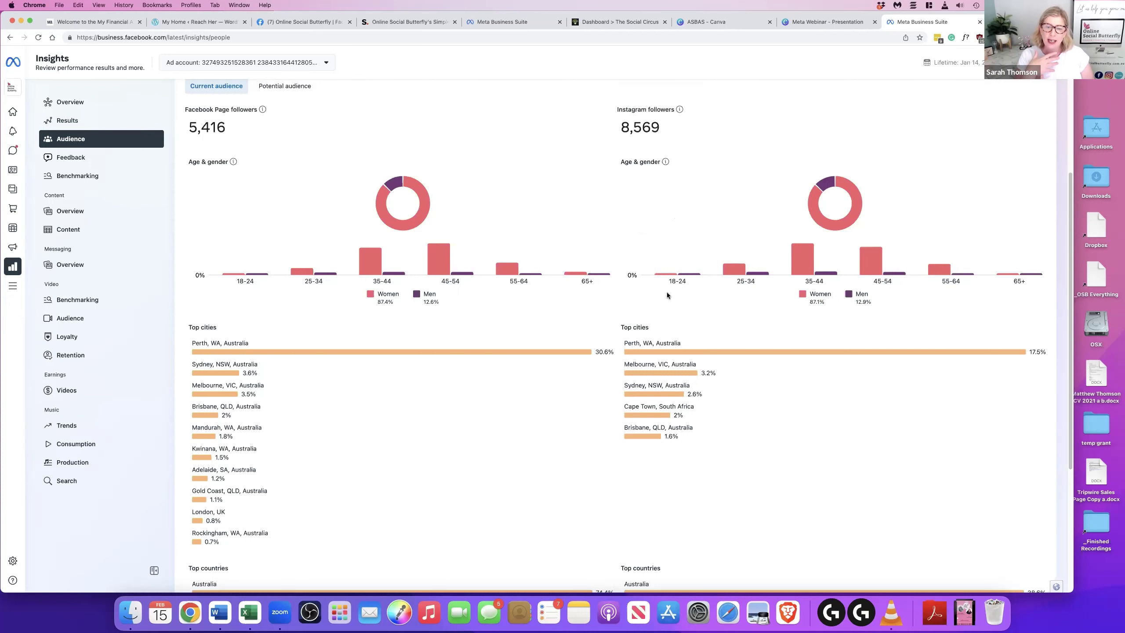
{"action": "scroll", "coordinate": [437, 348], "scroll_direction": "down", "scroll_amount": 2}
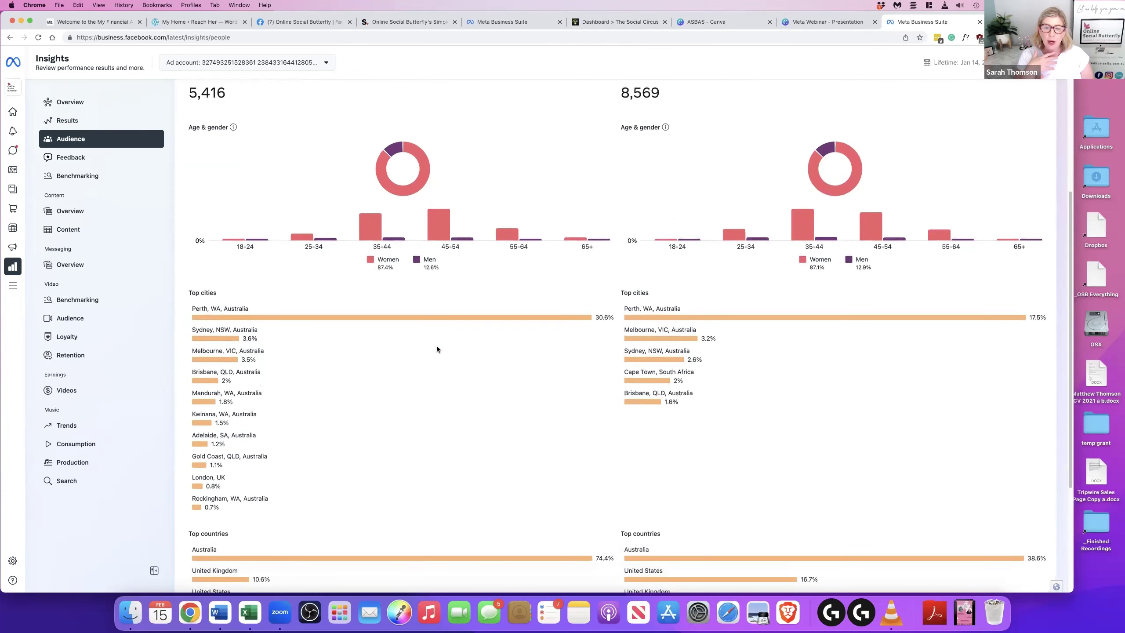
{"action": "scroll", "coordinate": [436, 349], "scroll_direction": "down", "scroll_amount": 4}
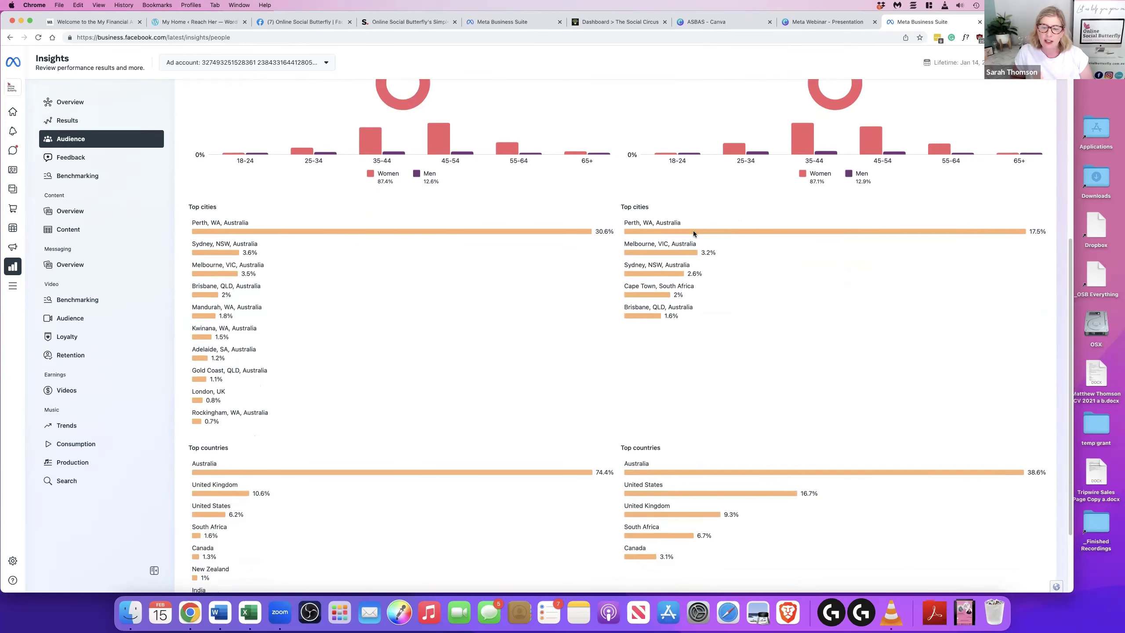
{"action": "scroll", "coordinate": [693, 232], "scroll_direction": "down", "scroll_amount": 5}
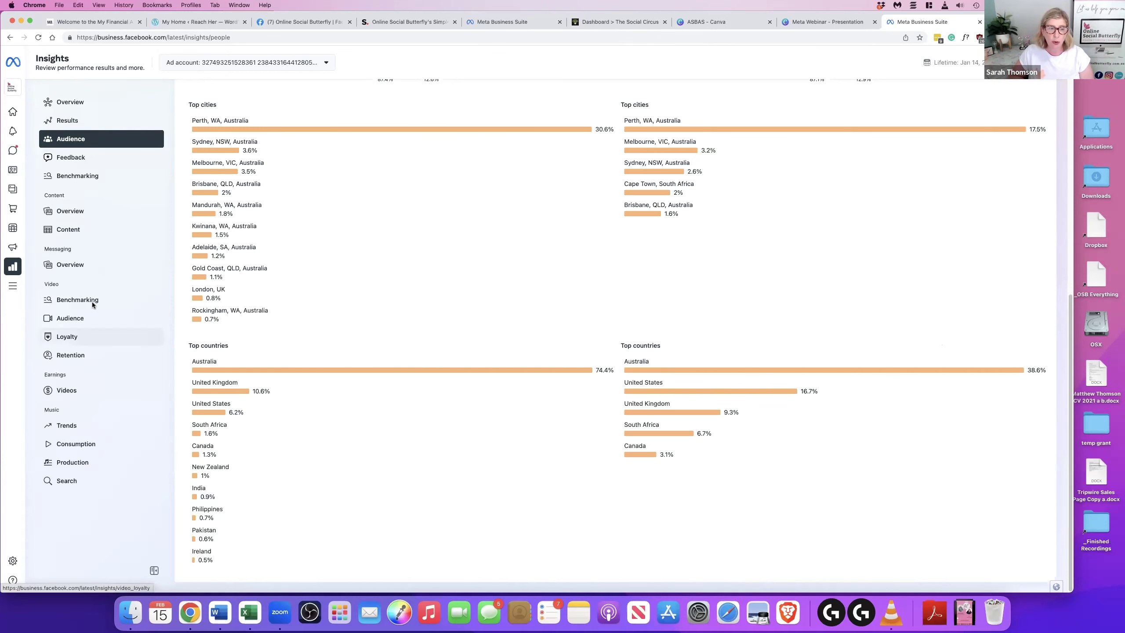
{"action": "scroll", "coordinate": [277, 225], "scroll_direction": "up", "scroll_amount": 5}
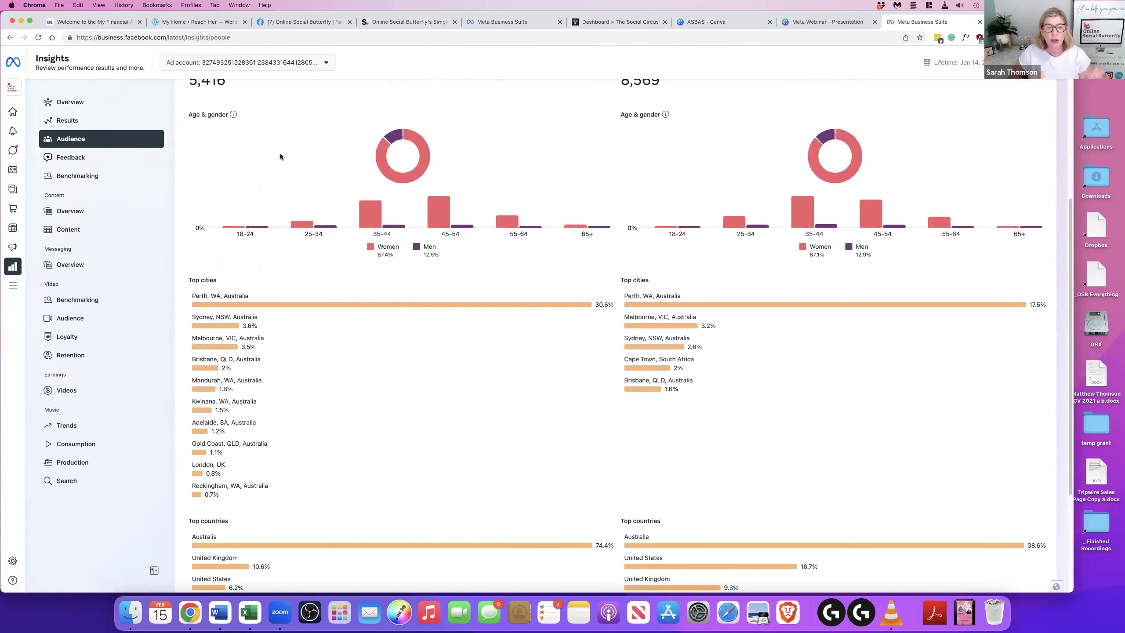
{"action": "scroll", "coordinate": [320, 249], "scroll_direction": "up", "scroll_amount": 7}
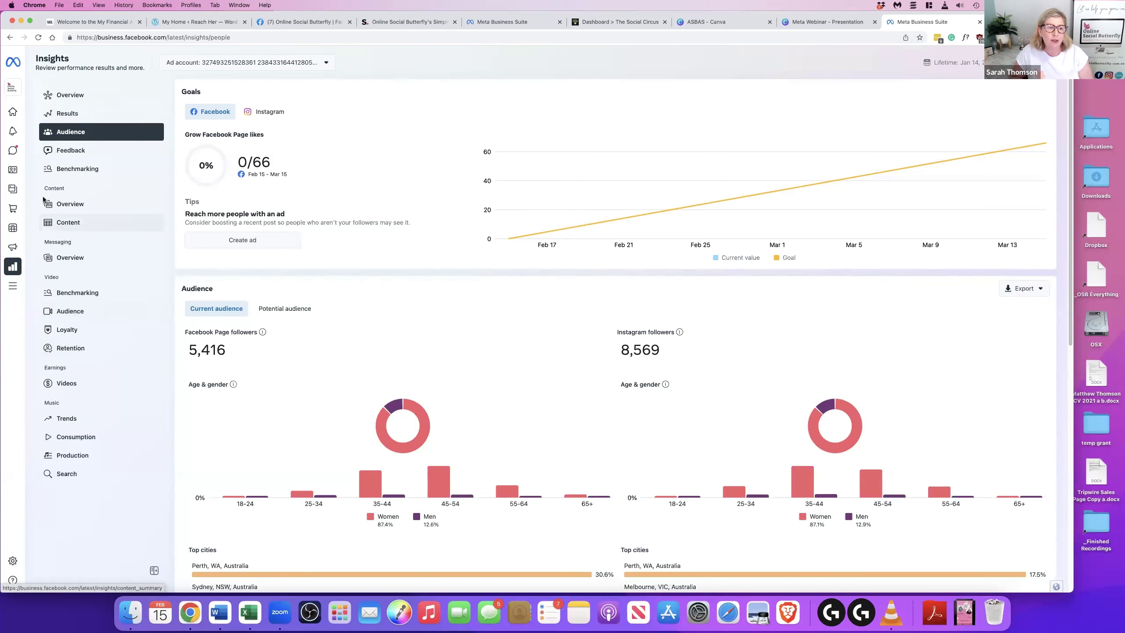
Step: Check the accounts selectable for Insights, keep the current selection, and open the full list of tools
{"action": "mouse_move", "coordinate": [9, 170]}
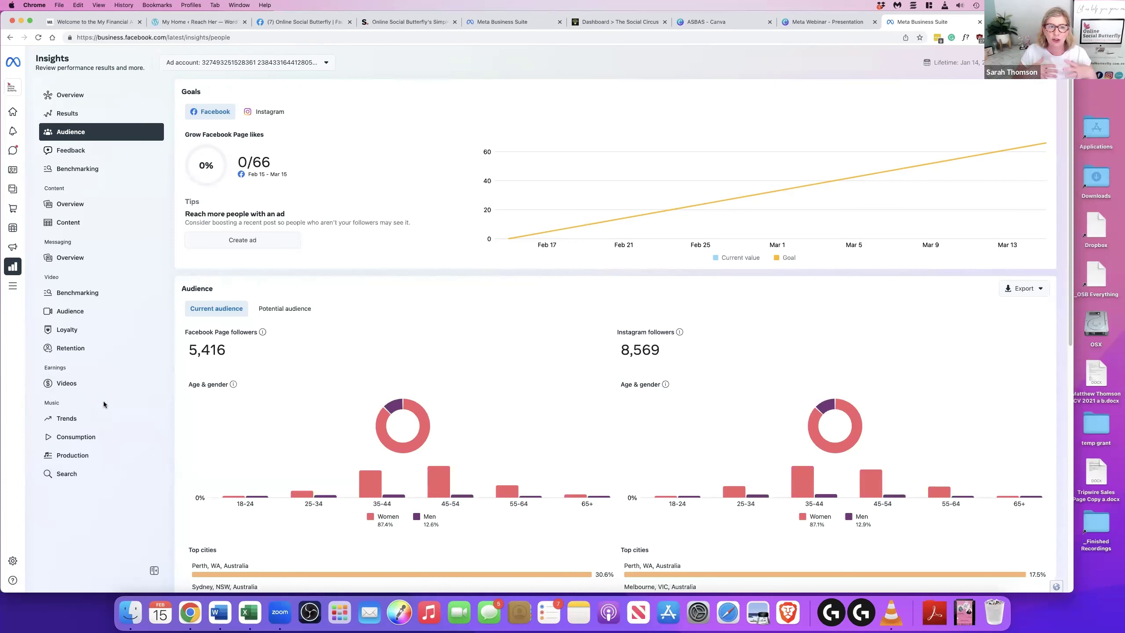
{"action": "left_click", "coordinate": [326, 62]}
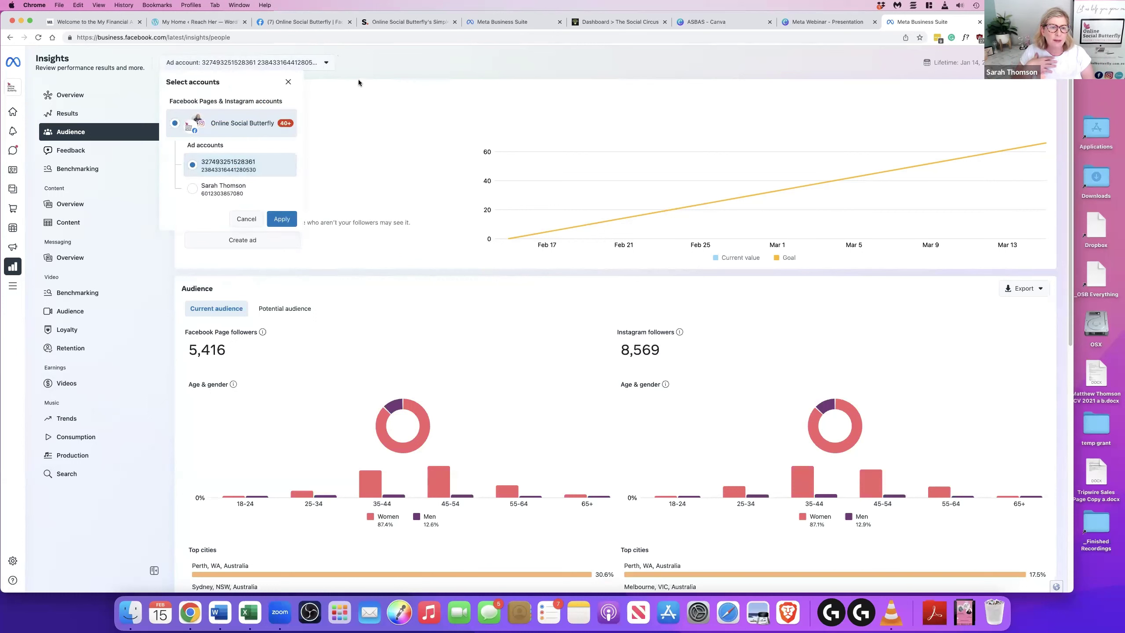
{"action": "left_click", "coordinate": [243, 218]}
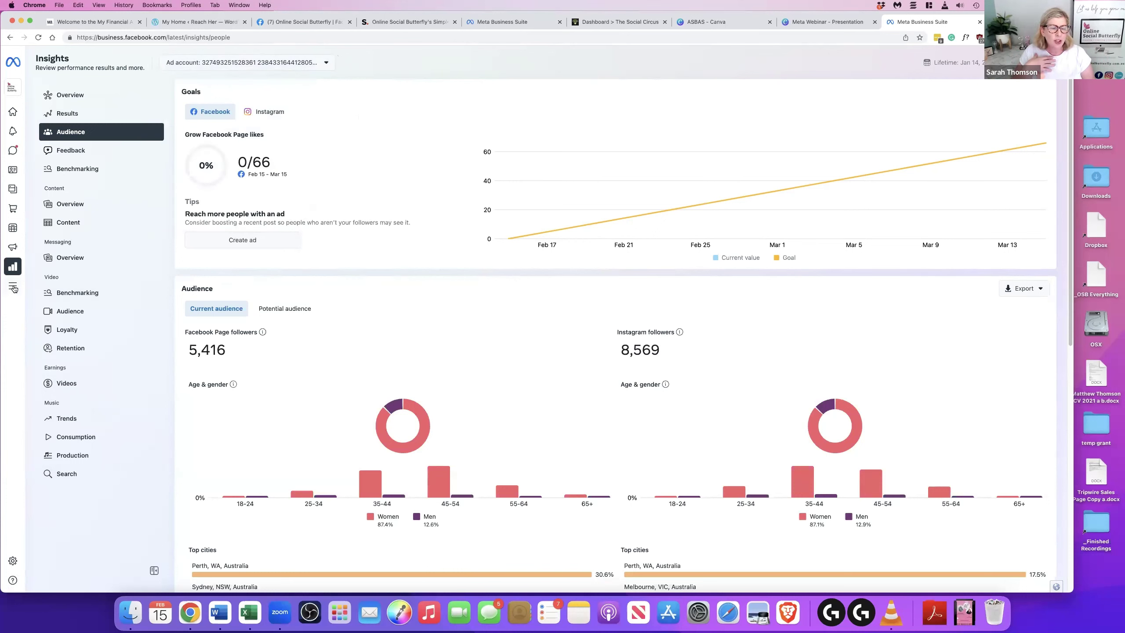
{"action": "mouse_move", "coordinate": [14, 288]}
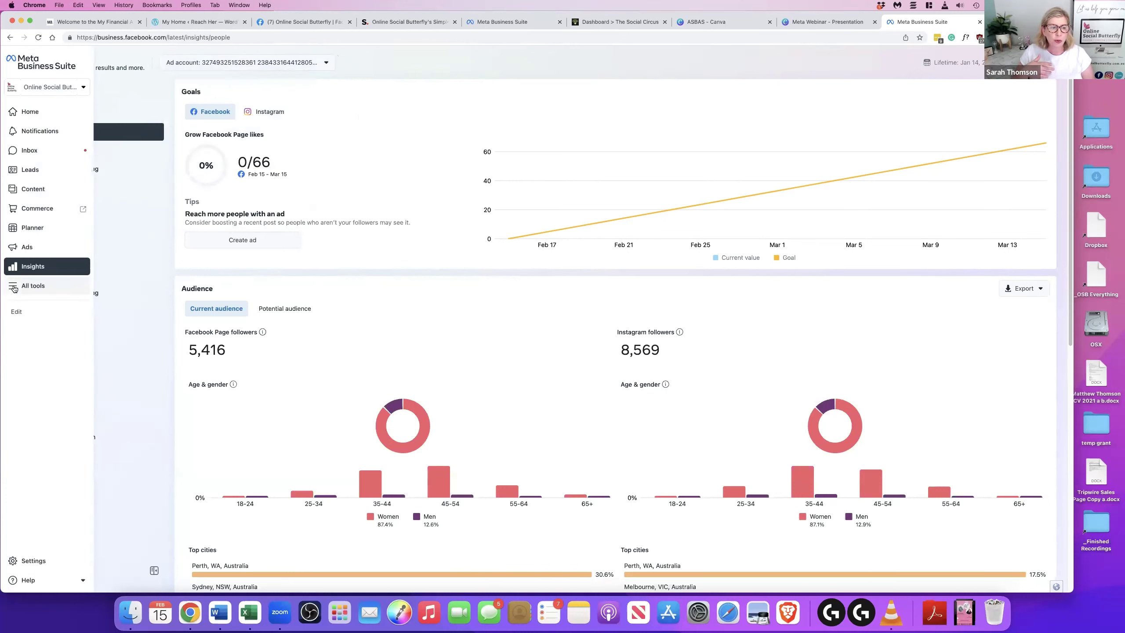
{"action": "left_click", "coordinate": [14, 287]}
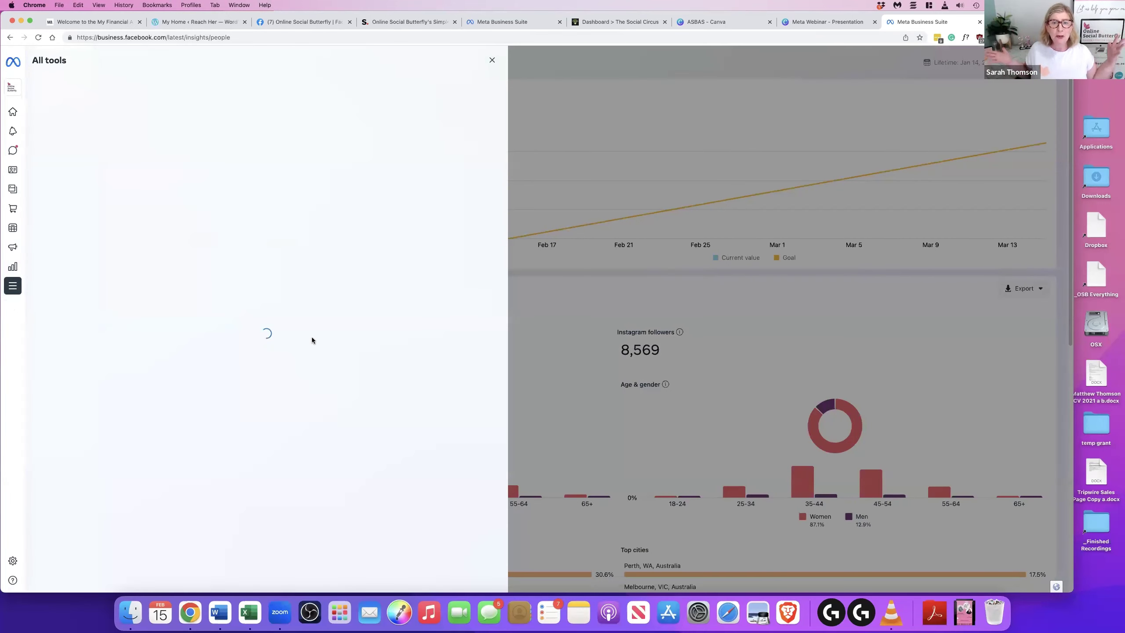